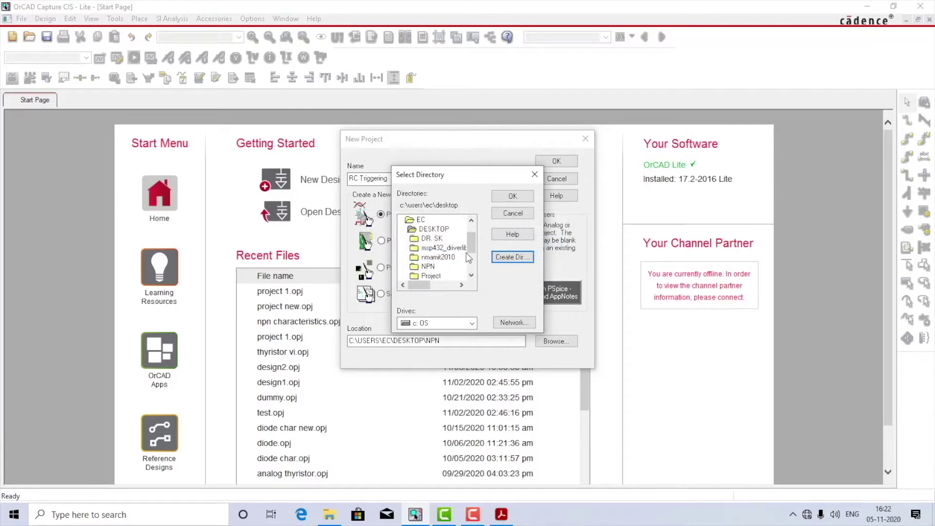
Set the new project's location to the RC Trig folder on the desktop
{"action": "scroll", "coordinate": [455, 253], "scroll_direction": "down", "scroll_amount": 2}
{"action": "left_click", "coordinate": [441, 249]}
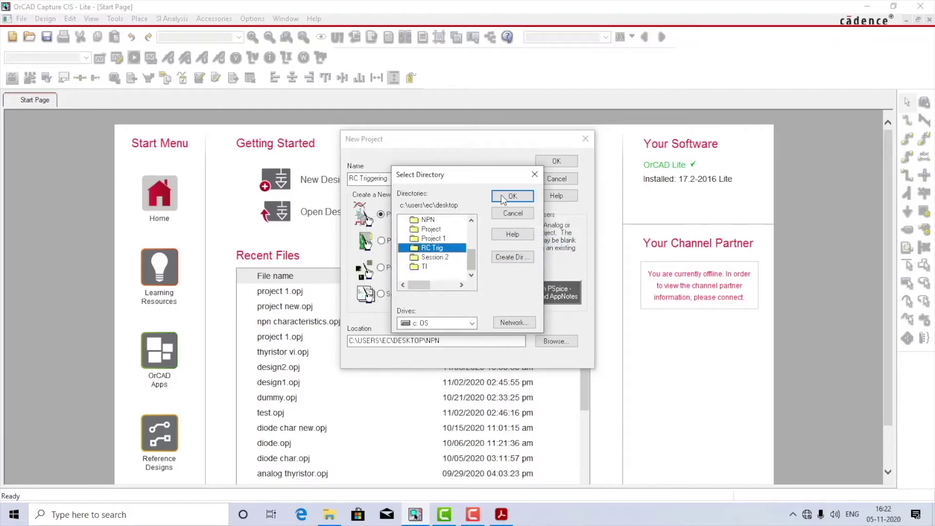
{"action": "double_click", "coordinate": [440, 249]}
{"action": "left_click", "coordinate": [512, 196]}
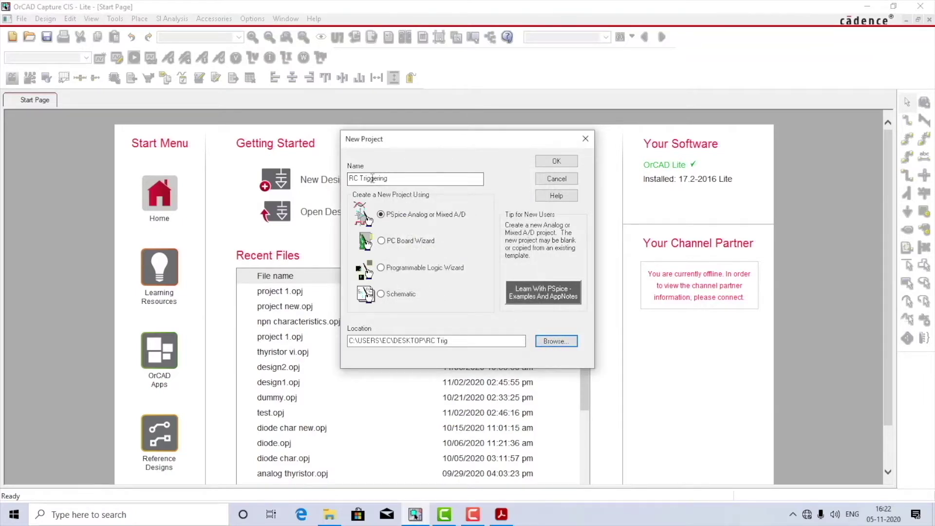
Create the RC Triggering project as a blank PSpice Analog or Mixed A/D project
{"action": "left_click", "coordinate": [555, 160]}
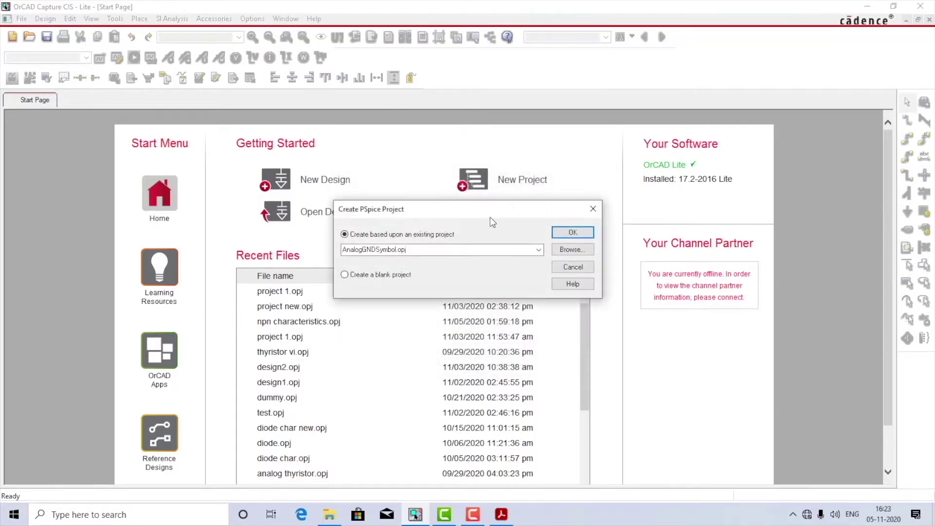
{"action": "left_click", "coordinate": [396, 276]}
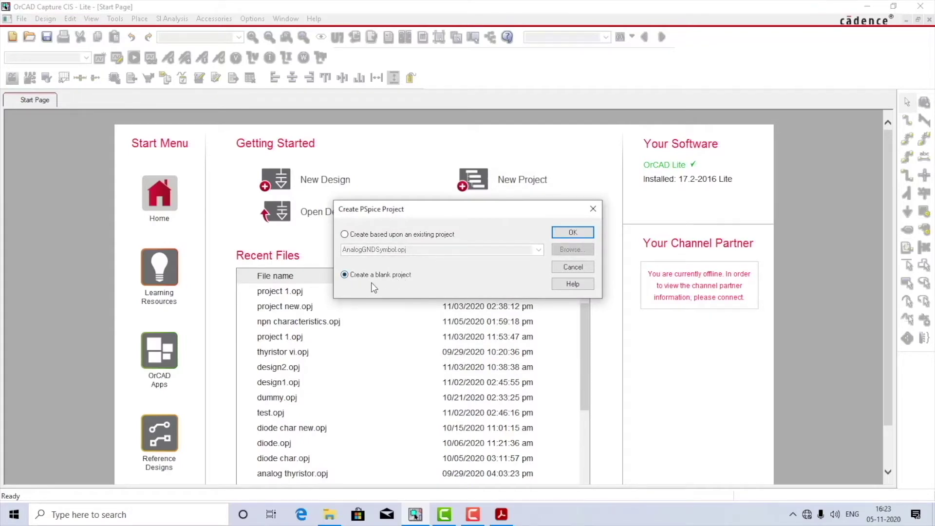
{"action": "left_click", "coordinate": [573, 233]}
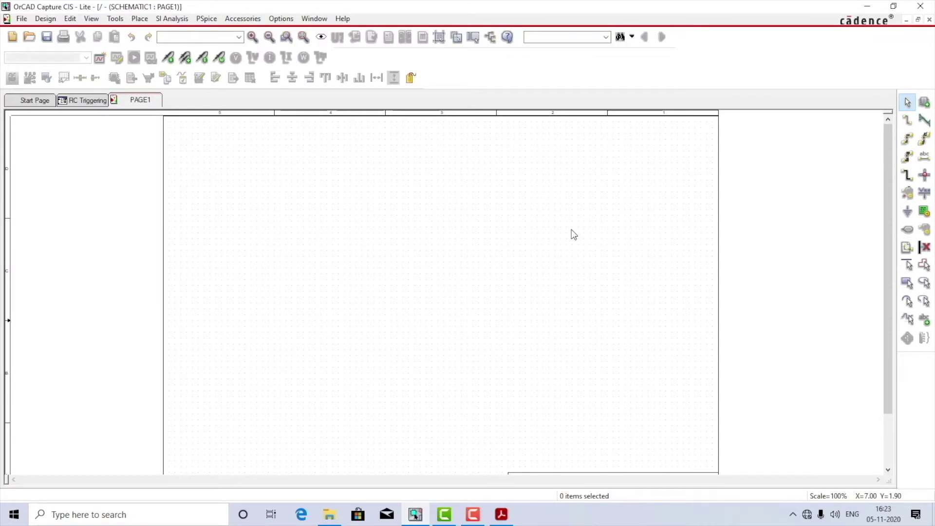
Place a VSIN sinusoidal voltage source near the left side of the schematic page
{"action": "left_click", "coordinate": [923, 103]}
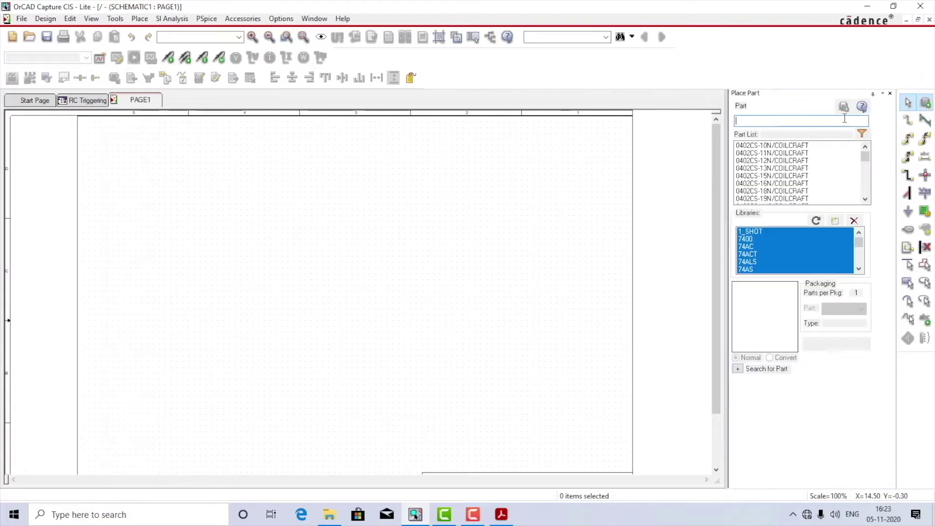
{"action": "type", "text": "VSIN"}
{"action": "key", "text": "Return"}
{"action": "left_click", "coordinate": [161, 288]}
{"action": "key", "text": "Escape"}
{"action": "key", "text": "i"}
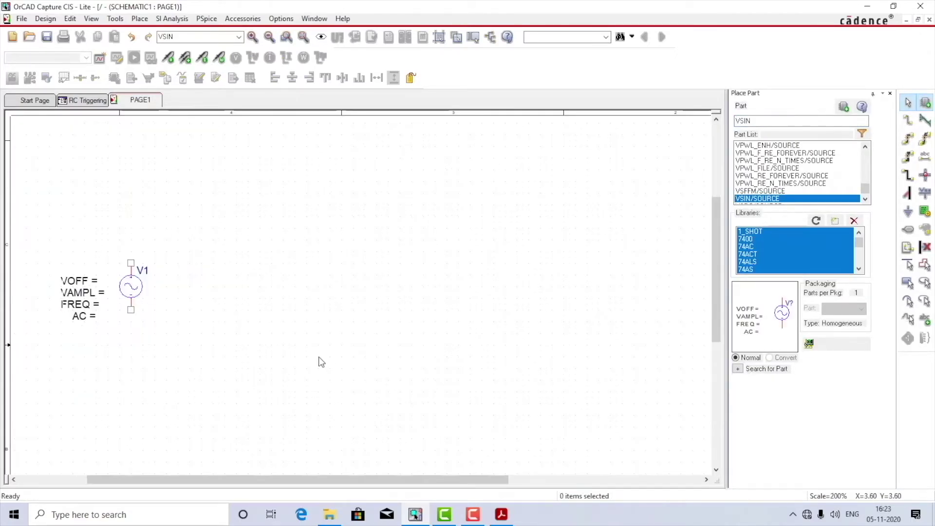
Place two R/ANALOG resistors, one horizontal above the voltage source and one vertical to the right of the source
{"action": "left_click", "coordinate": [761, 120]}
{"action": "type", "text": "R"}
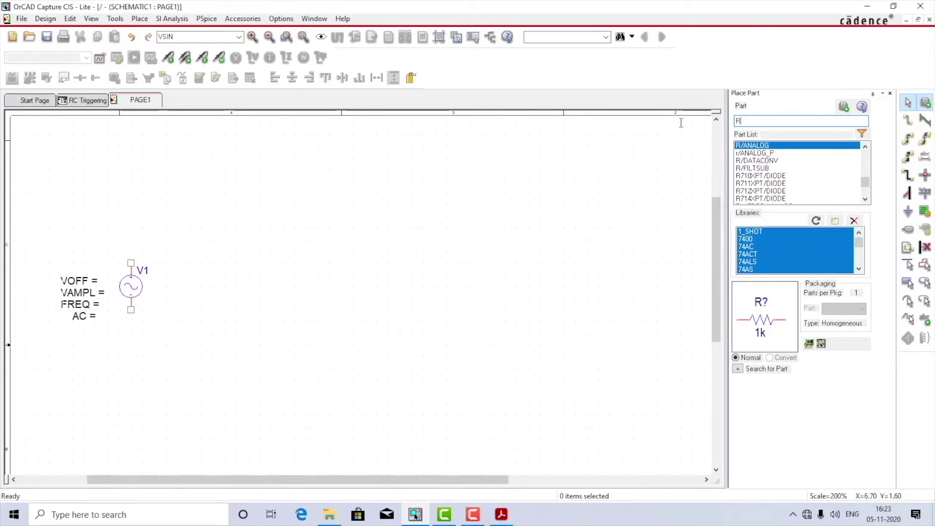
{"action": "double_click", "coordinate": [750, 145]}
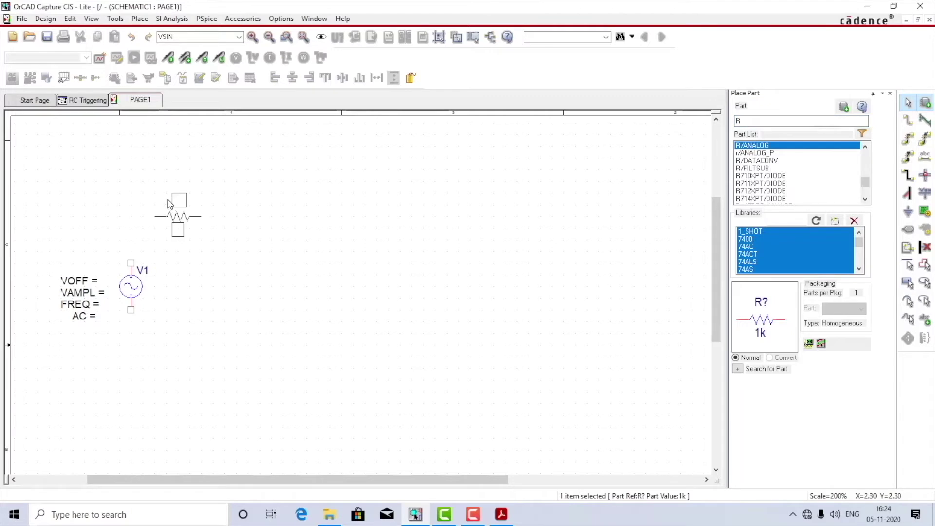
{"action": "left_click", "coordinate": [169, 181]}
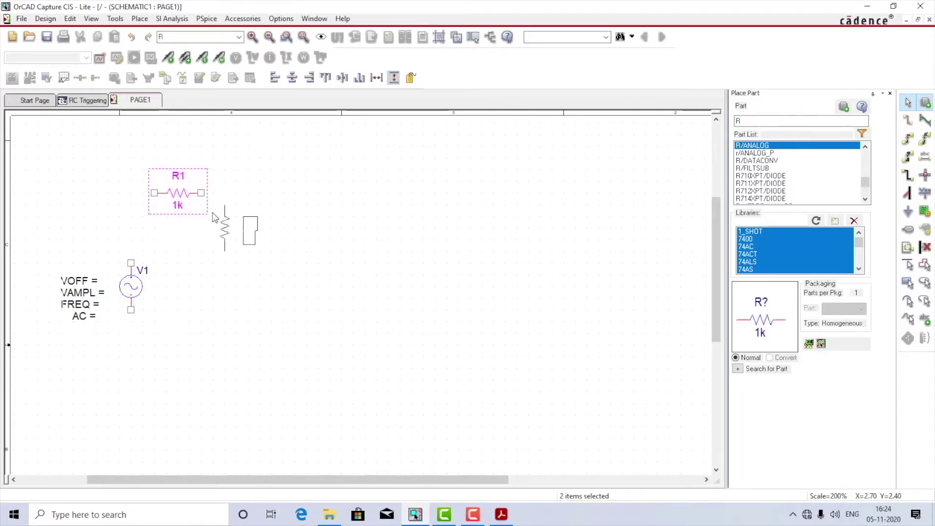
{"action": "key", "text": "Escape"}
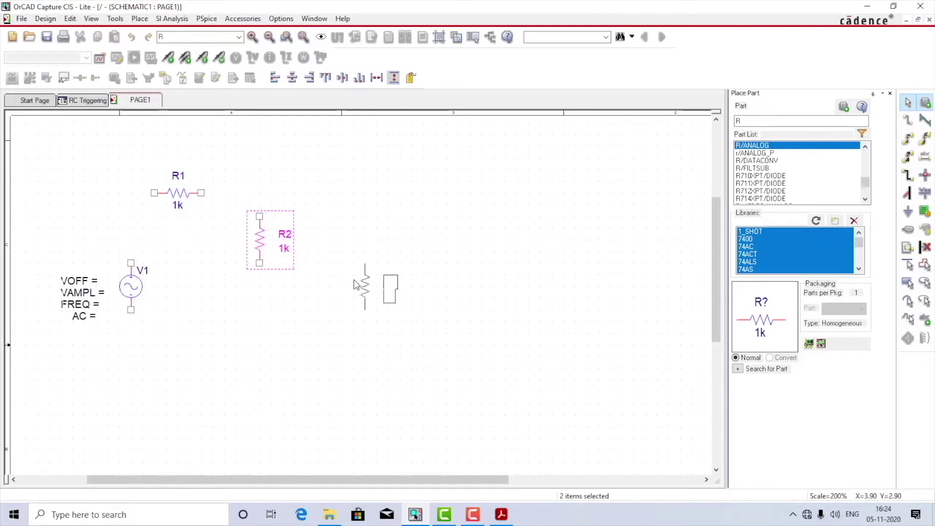
{"action": "key", "text": "Escape"}
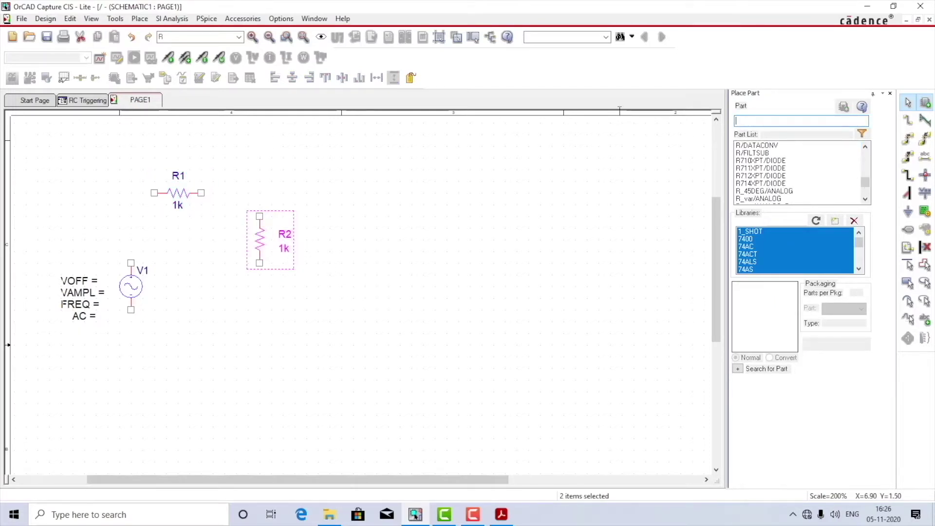
Place an R_var variable resistor, rotated vertically, directly below the vertical resistor R2
{"action": "type", "text": "R_var"}
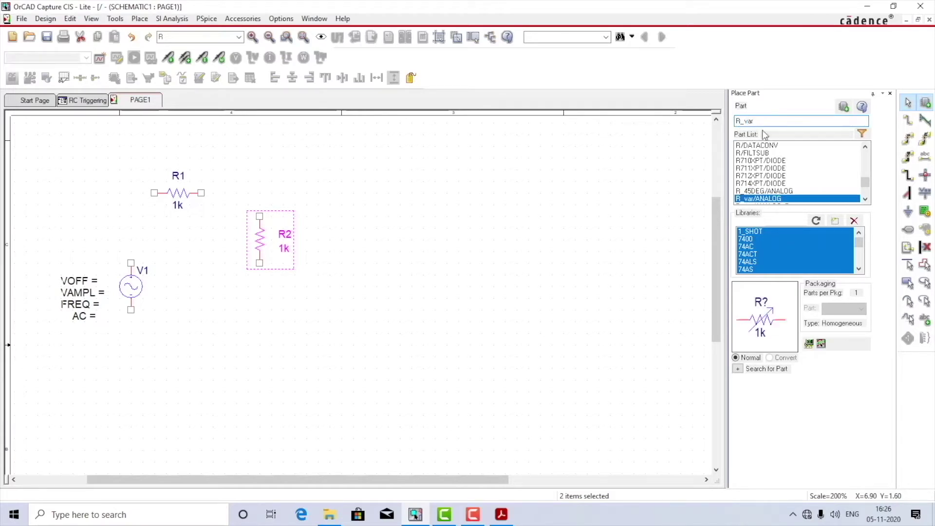
{"action": "double_click", "coordinate": [758, 199]}
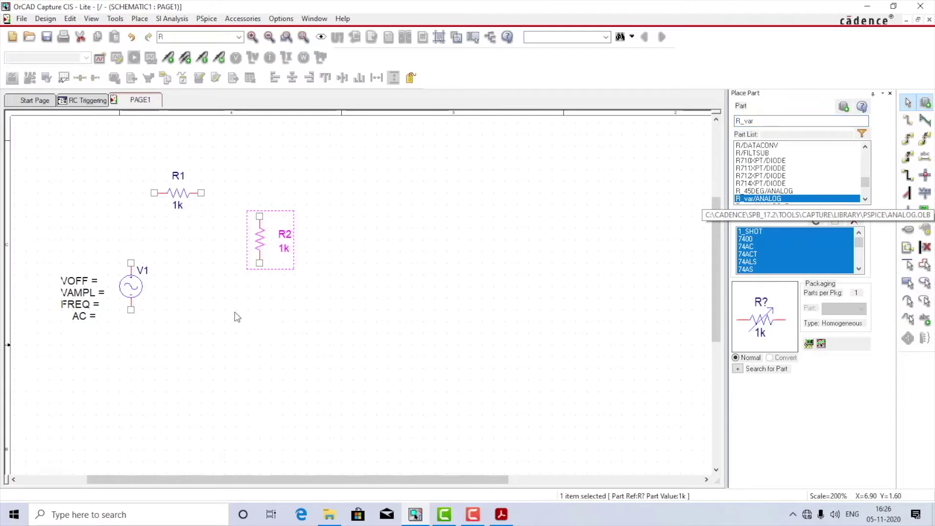
{"action": "key", "text": "r"}
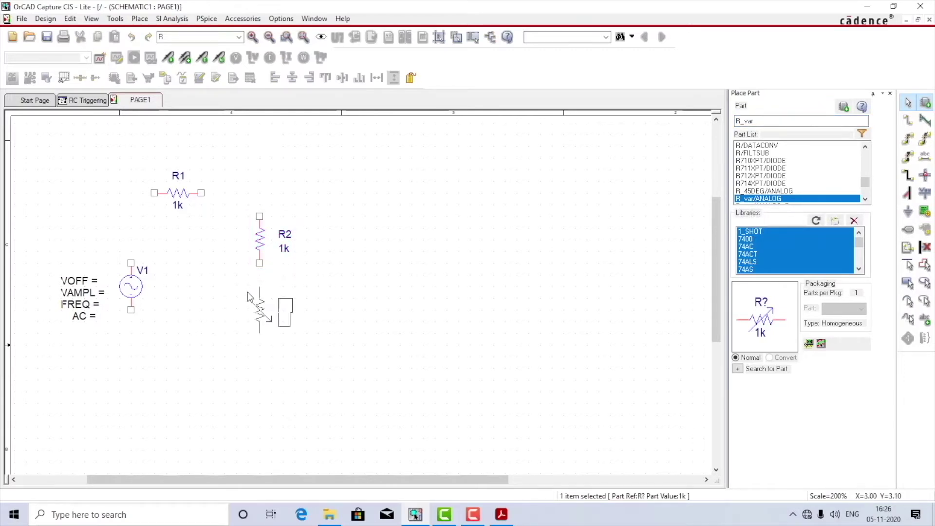
{"action": "left_click", "coordinate": [247, 292]}
{"action": "key", "text": "Escape"}
Place a C/ANALOG capacitor, rotated vertically, directly below the variable resistor R3
{"action": "type", "text": "C"}
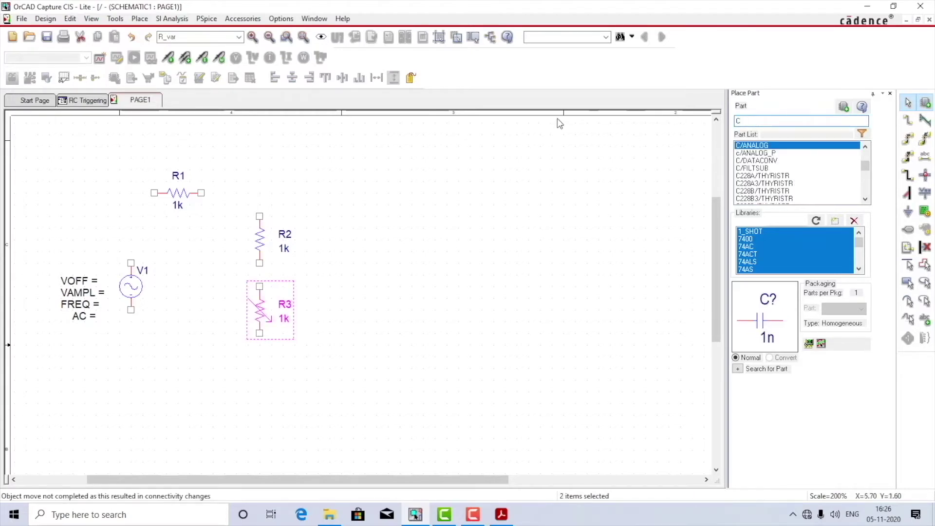
{"action": "double_click", "coordinate": [755, 146]}
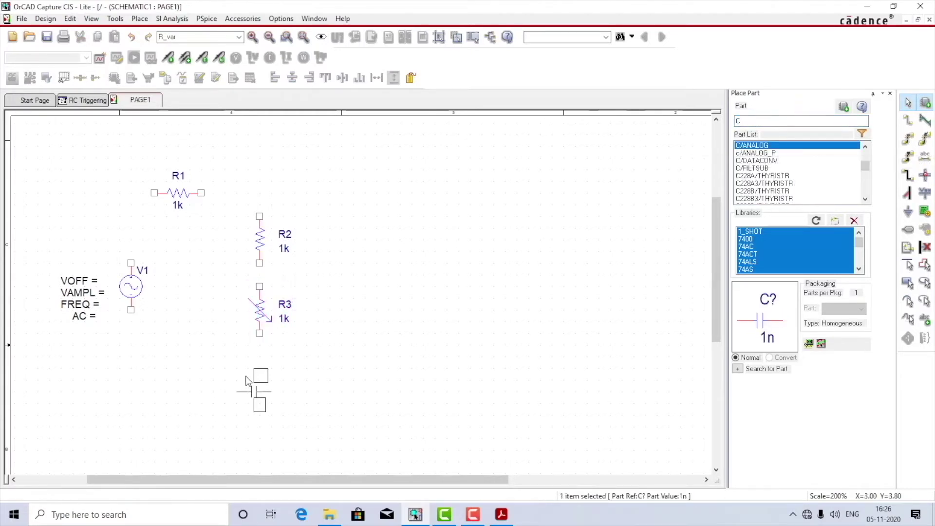
{"action": "key", "text": "r"}
{"action": "key", "text": "r"}
{"action": "key", "text": "r"}
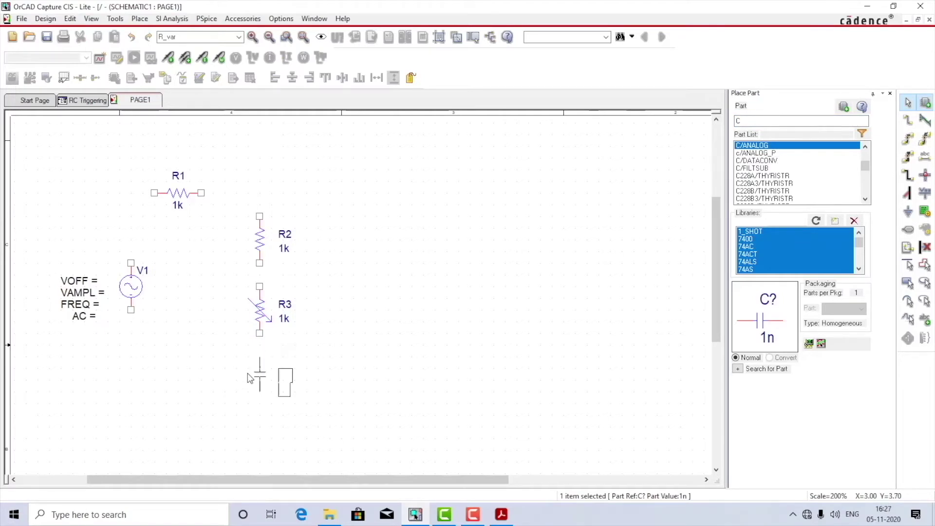
{"action": "left_click", "coordinate": [251, 377]}
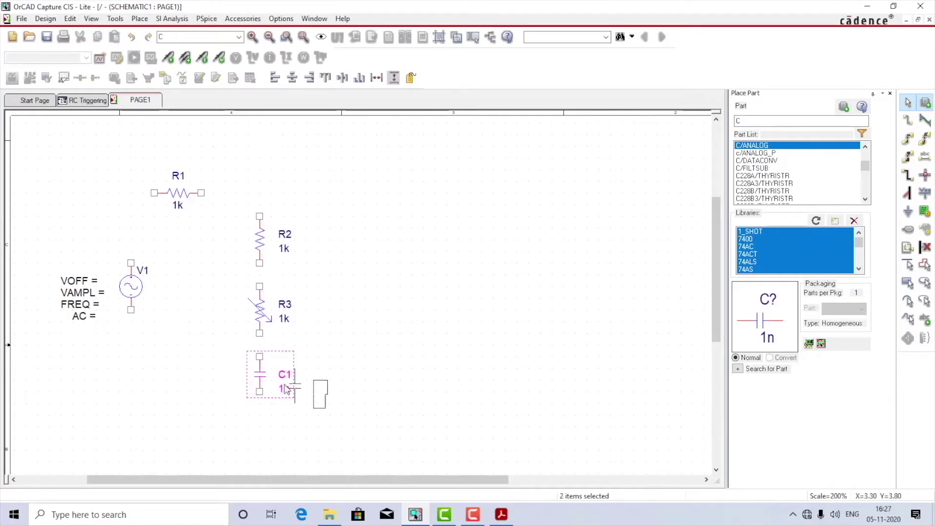
{"action": "key", "text": "Escape"}
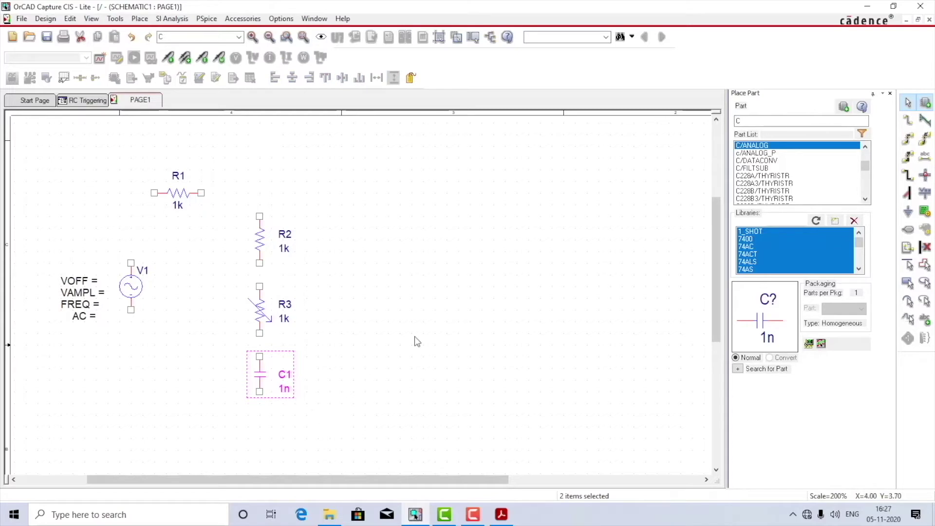
Place two D1N4002 diodes, one vertical pointing up beside R2 and one horizontal pointing right below it
{"action": "type", "text": "d1n1190"}
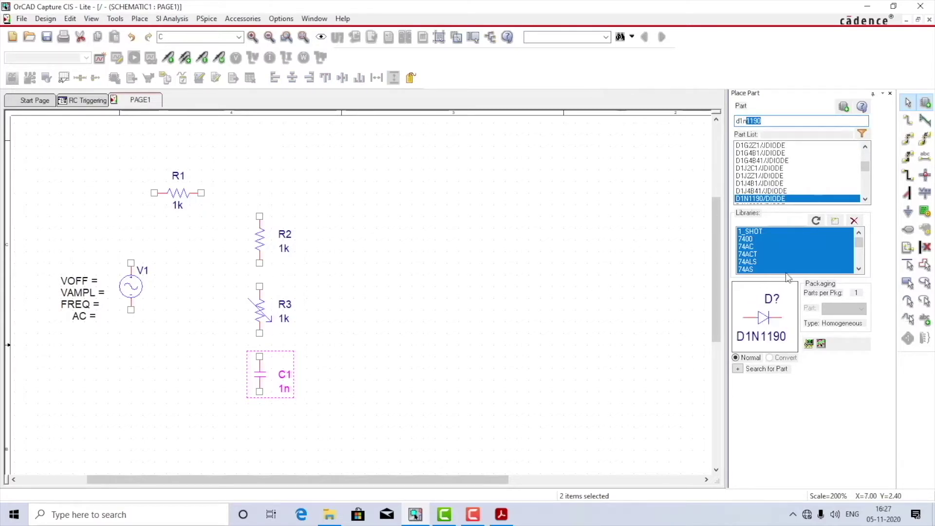
{"action": "scroll", "coordinate": [854, 191], "scroll_direction": "down", "scroll_amount": 5}
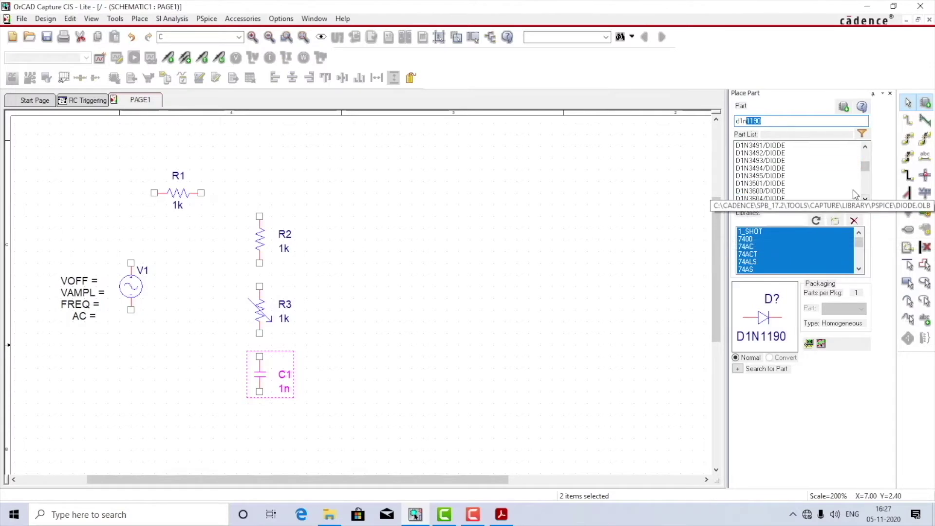
{"action": "type", "text": "4002"}
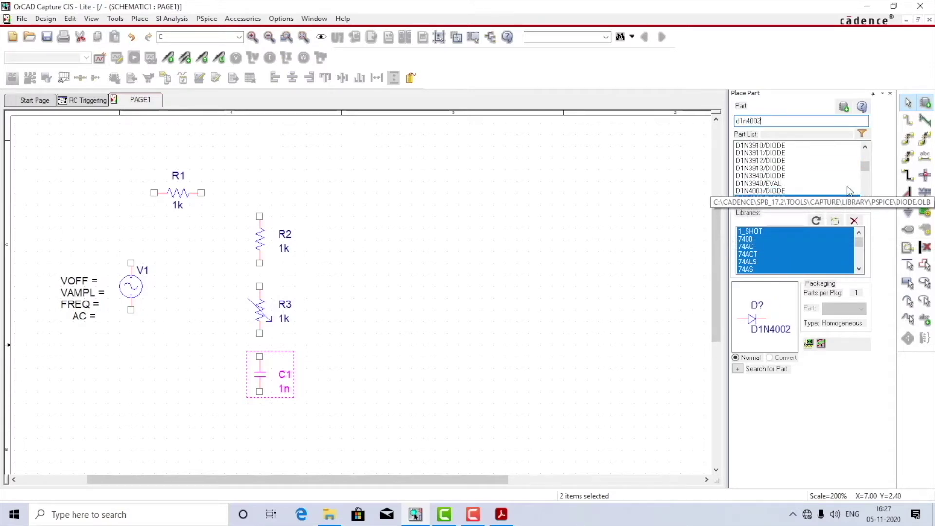
{"action": "double_click", "coordinate": [766, 199]}
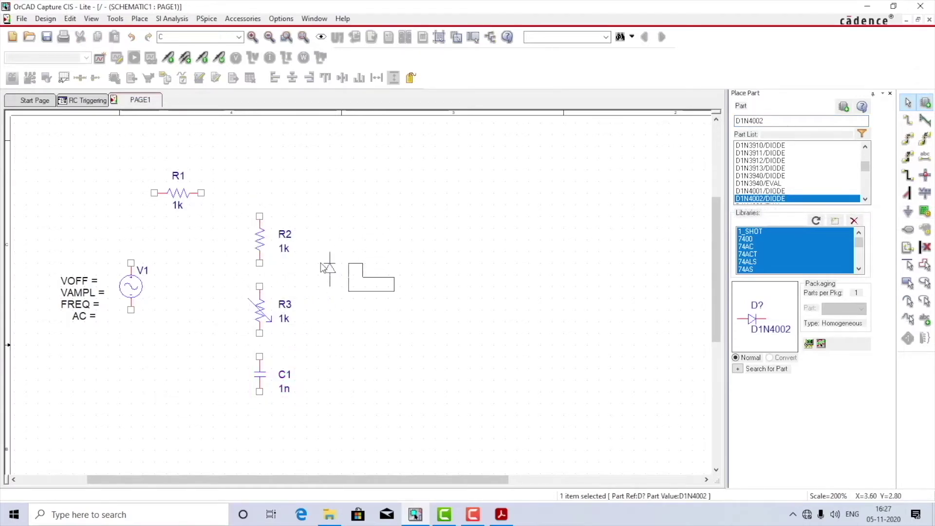
{"action": "key", "text": "r"}
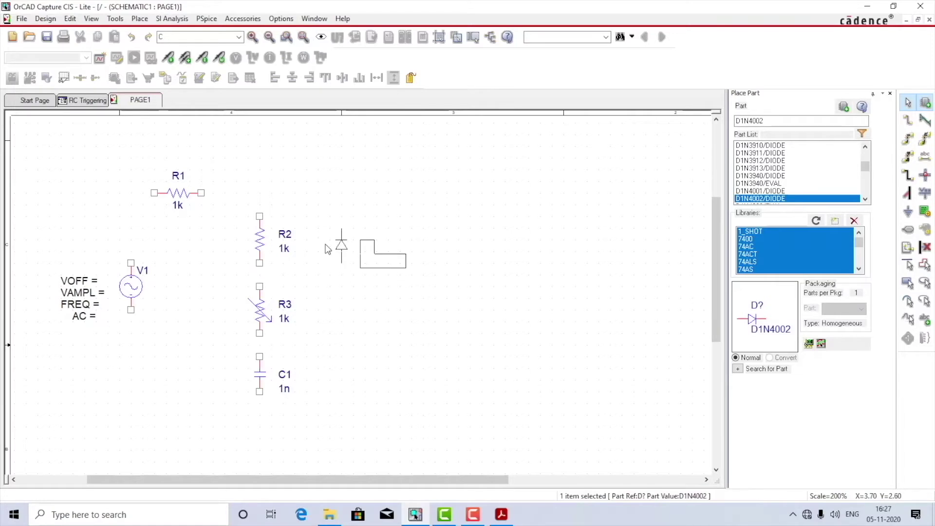
{"action": "key", "text": "r"}
{"action": "left_click", "coordinate": [322, 247]}
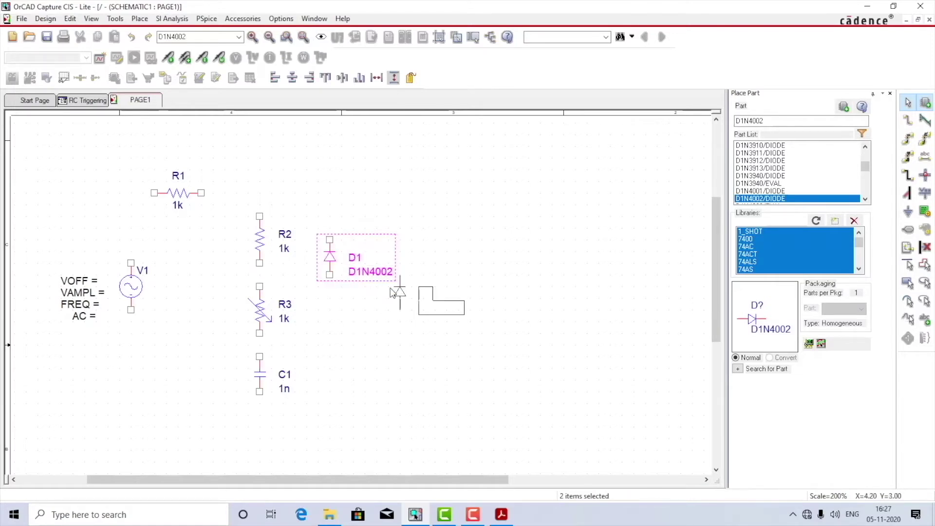
{"action": "key", "text": "r"}
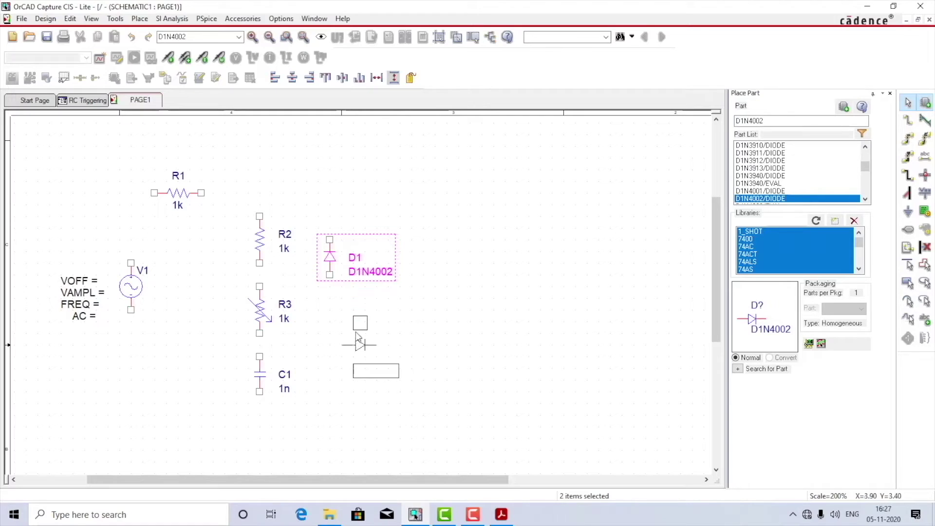
{"action": "left_click", "coordinate": [356, 333]}
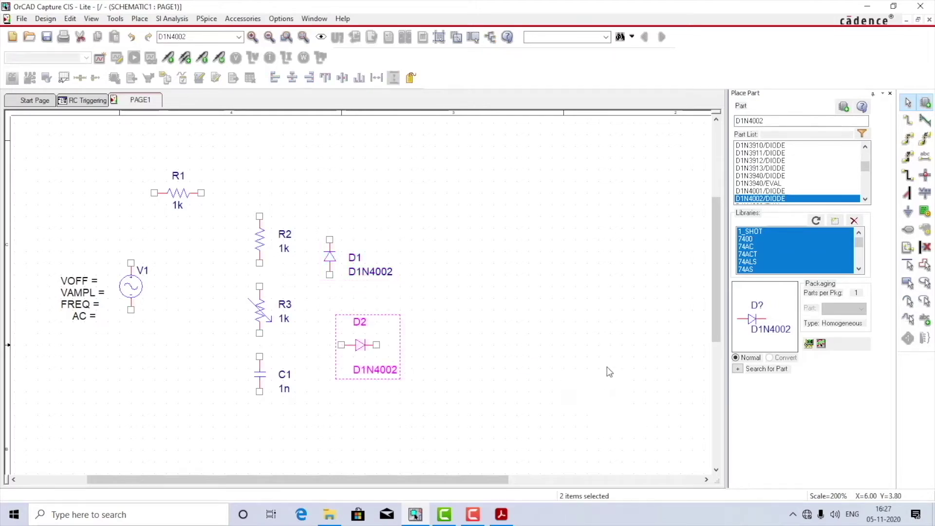
Place a 2N1595 thyristor right of the diodes, rotated vertically with its cathode down and gate facing the diodes
{"action": "double_click", "coordinate": [757, 120]}
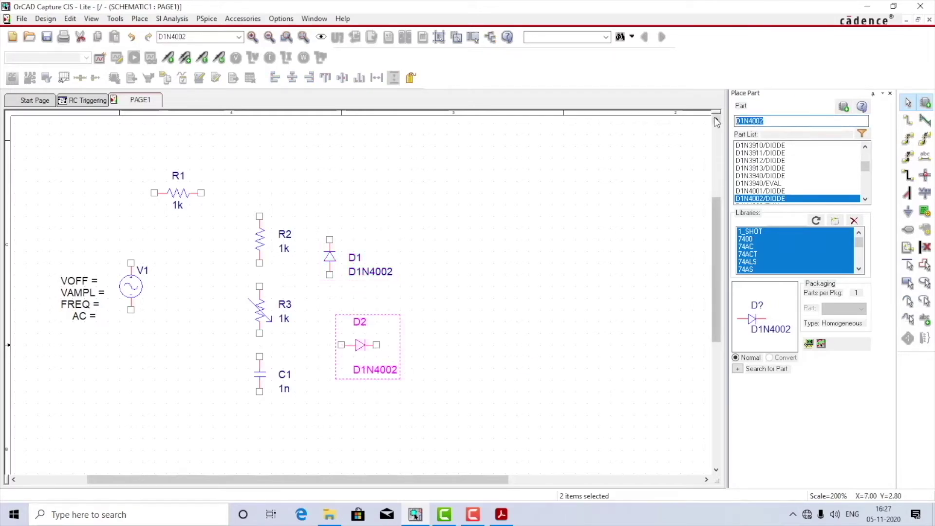
{"action": "type", "text": "2n1595"}
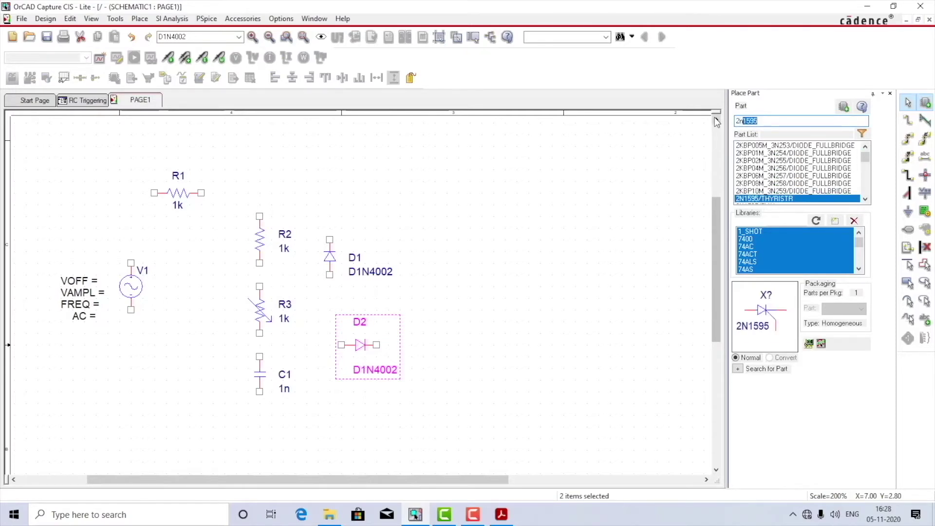
{"action": "double_click", "coordinate": [779, 198]}
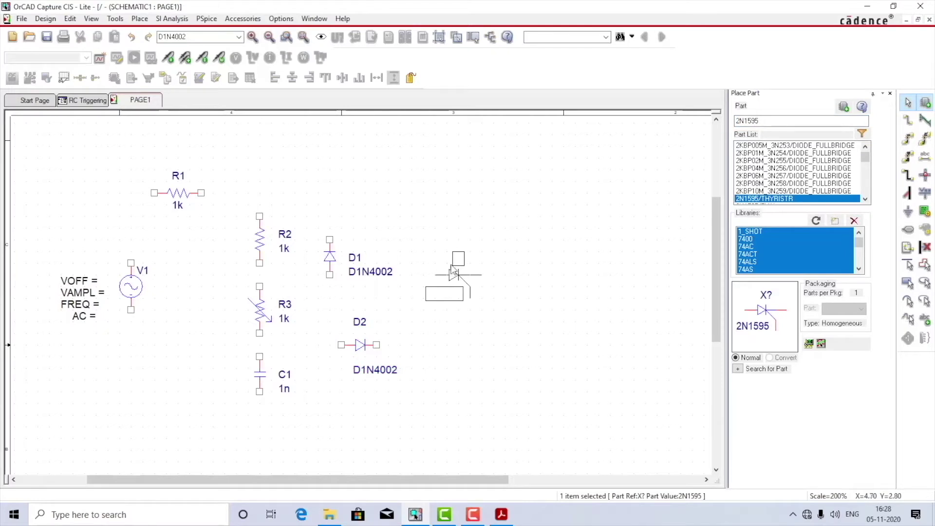
{"action": "key", "text": "r"}
{"action": "key", "text": "r"}
{"action": "key", "text": "r"}
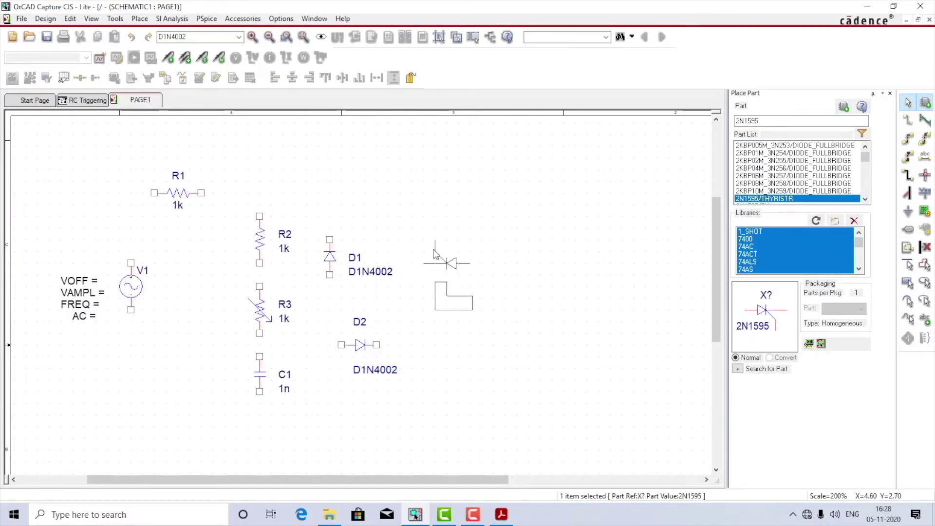
{"action": "left_click", "coordinate": [439, 265]}
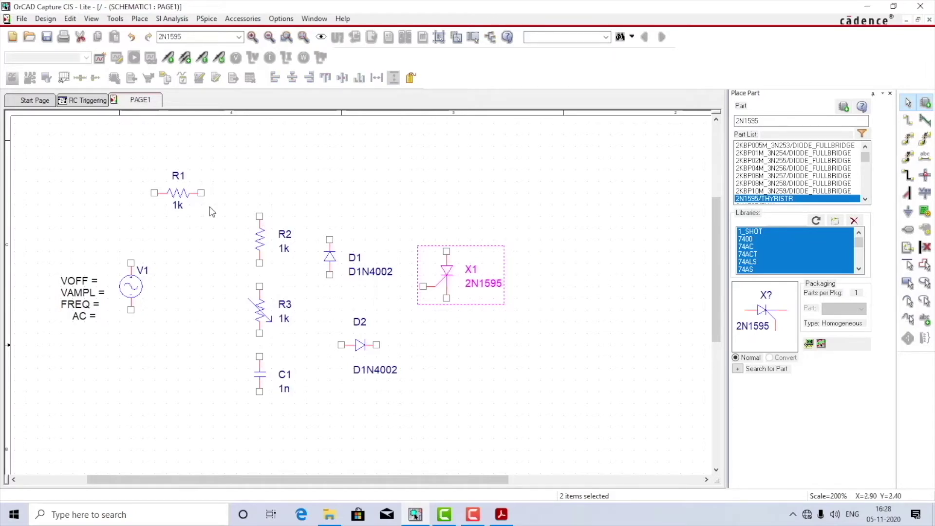
Rename the horizontal resistor R1 as R_L and set its value to 100
{"action": "double_click", "coordinate": [179, 176]}
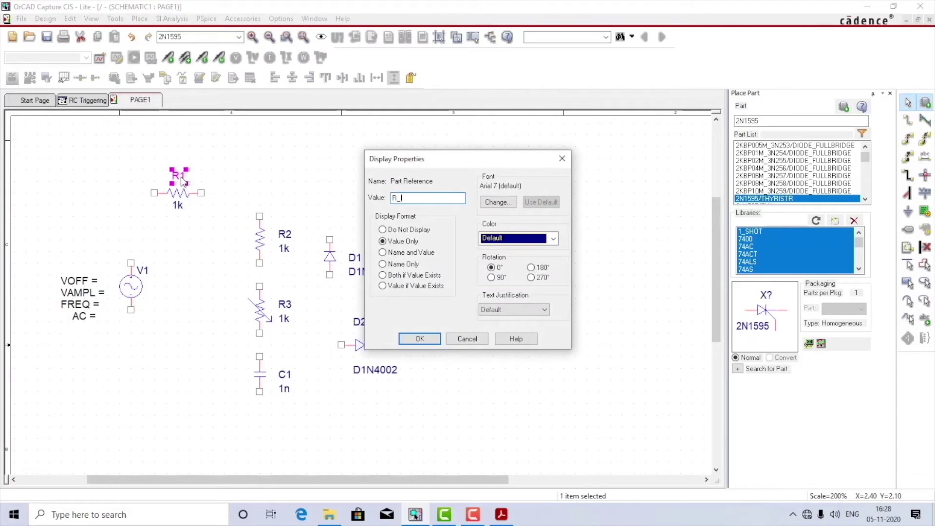
{"action": "type", "text": "R_L"}
{"action": "key", "text": "Return"}
{"action": "left_click", "coordinate": [178, 207]}
{"action": "double_click", "coordinate": [178, 209]}
{"action": "type", "text": "100"}
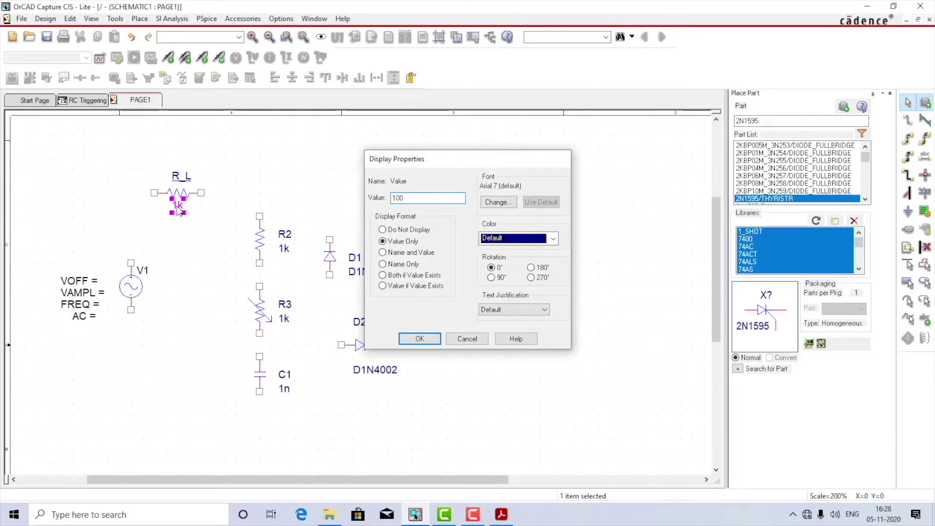
{"action": "key", "text": "Return"}
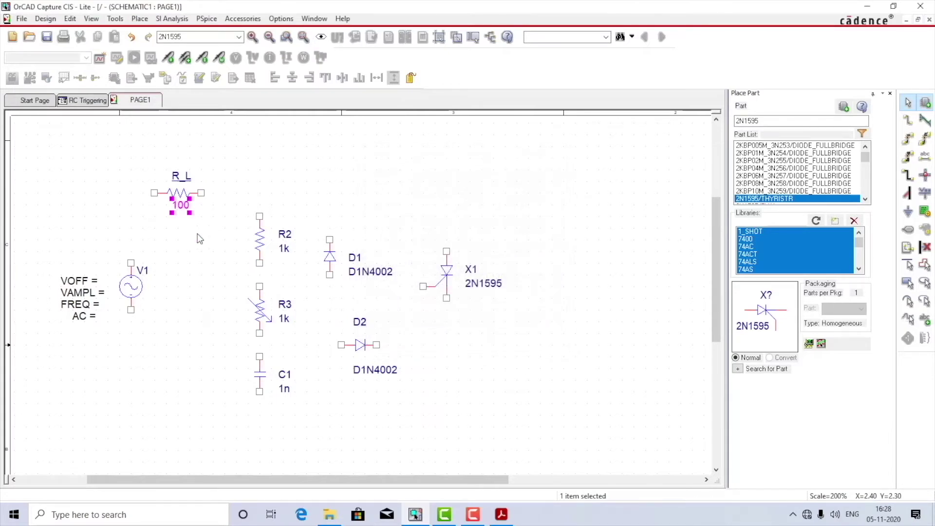
Rename the vertical resistor R2 as R_min and set its value to 220
{"action": "double_click", "coordinate": [277, 235]}
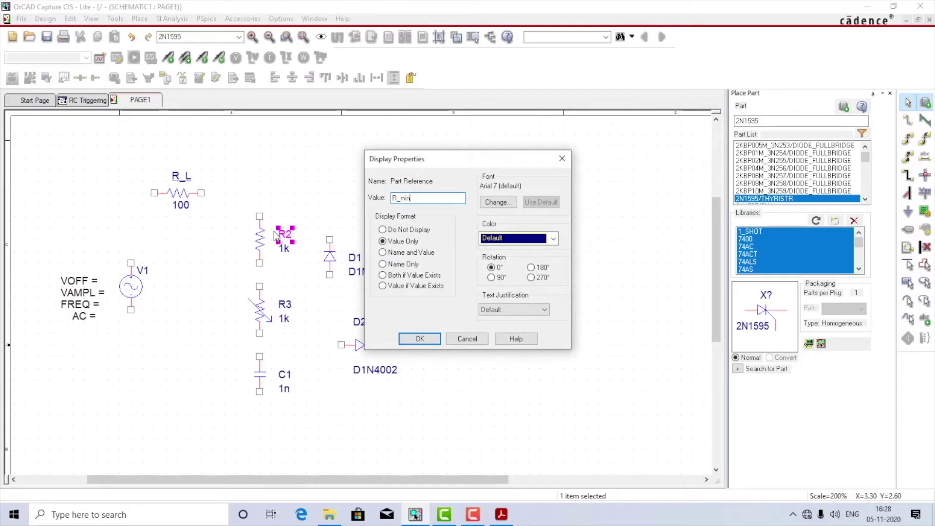
{"action": "left_click", "coordinate": [409, 339]}
{"action": "double_click", "coordinate": [284, 249]}
{"action": "type", "text": "22"}
{"action": "left_click", "coordinate": [406, 343]}
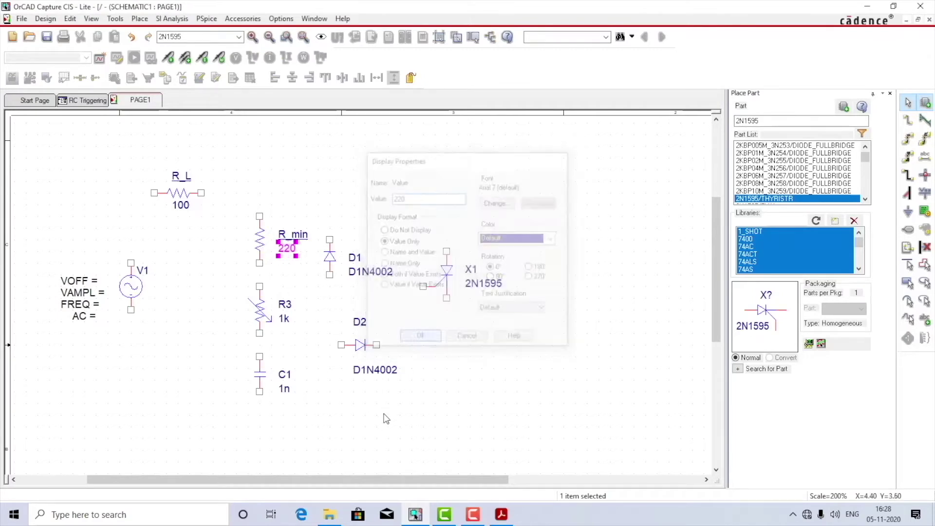
Rename the variable resistor R3 as R_var and set its value to 5k
{"action": "double_click", "coordinate": [282, 306]}
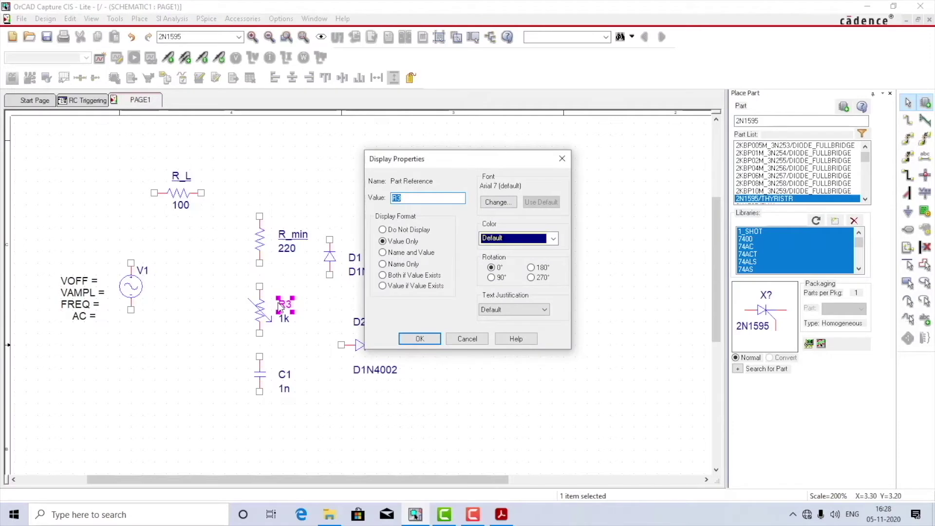
{"action": "type", "text": "R_var"}
{"action": "left_click", "coordinate": [419, 339]}
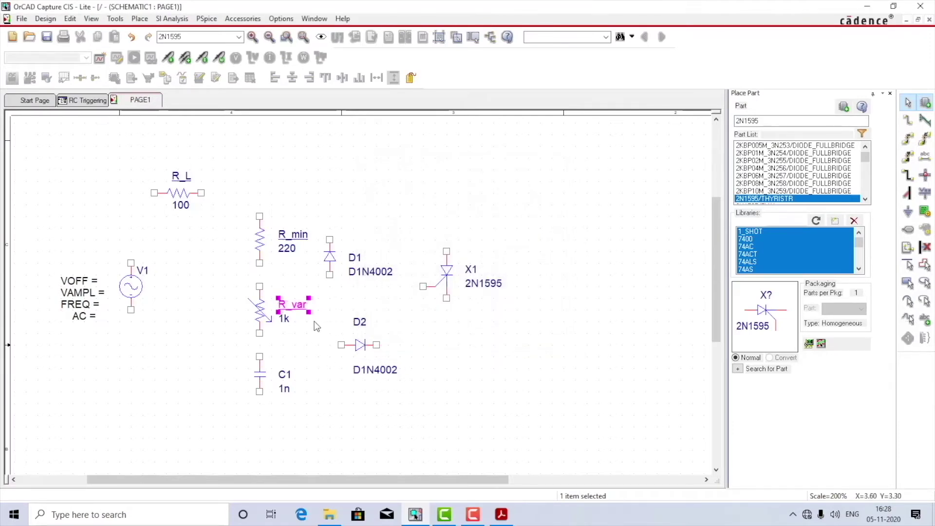
{"action": "double_click", "coordinate": [285, 319]}
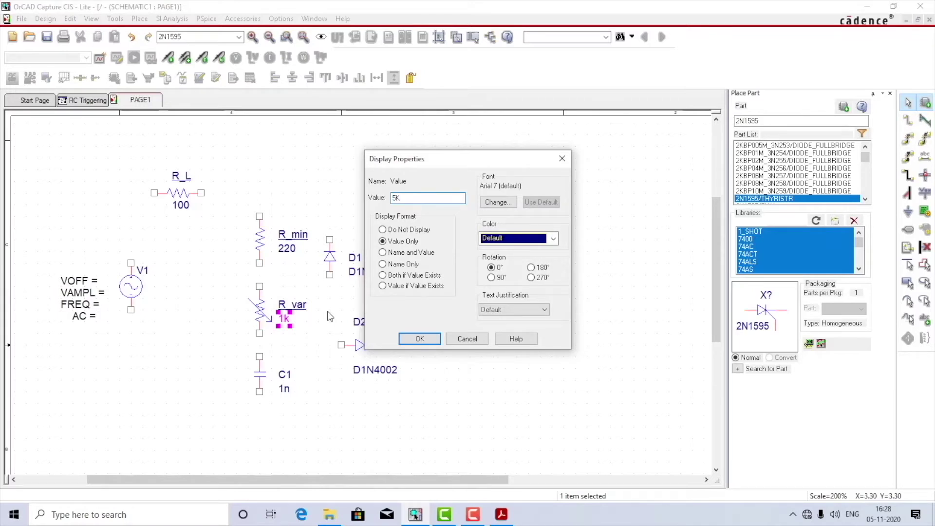
{"action": "key", "text": "Return"}
Rename the capacitor C1 as C and set its value to 47uF
{"action": "left_click", "coordinate": [305, 374]}
{"action": "double_click", "coordinate": [284, 374]}
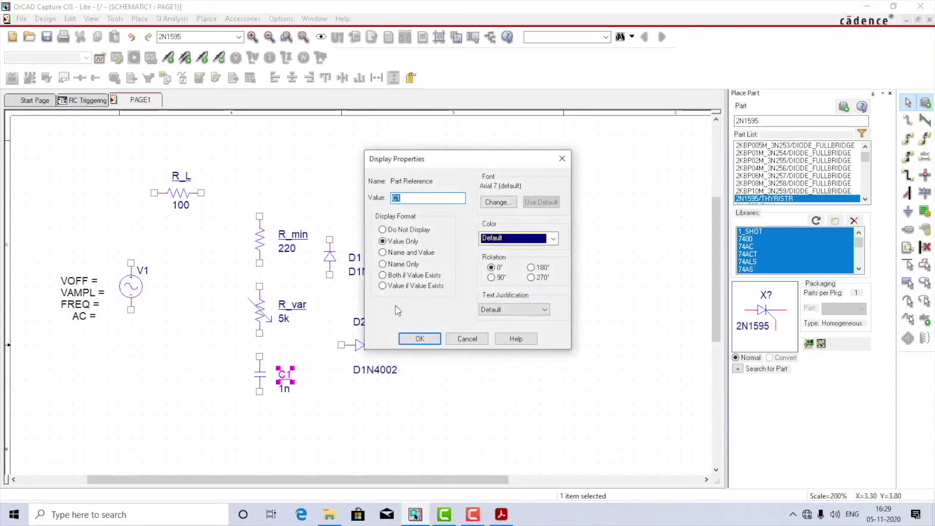
{"action": "type", "text": "C"}
{"action": "left_click", "coordinate": [419, 338]}
{"action": "left_click", "coordinate": [397, 431]}
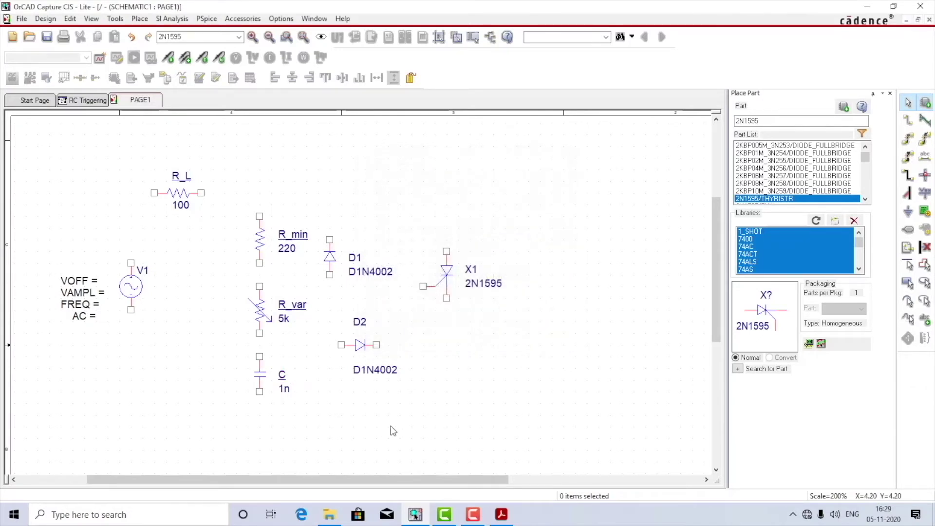
{"action": "double_click", "coordinate": [284, 389]}
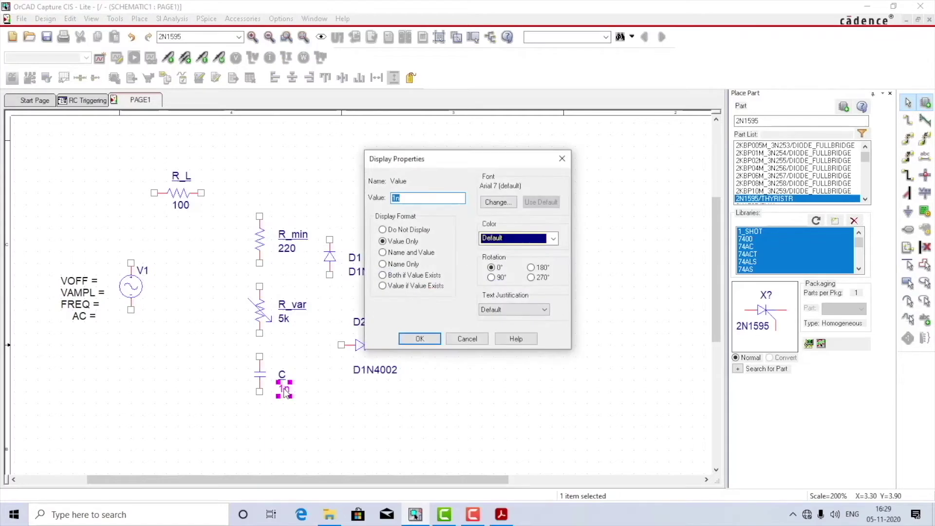
{"action": "type", "text": "47uF"}
{"action": "left_click", "coordinate": [419, 339]}
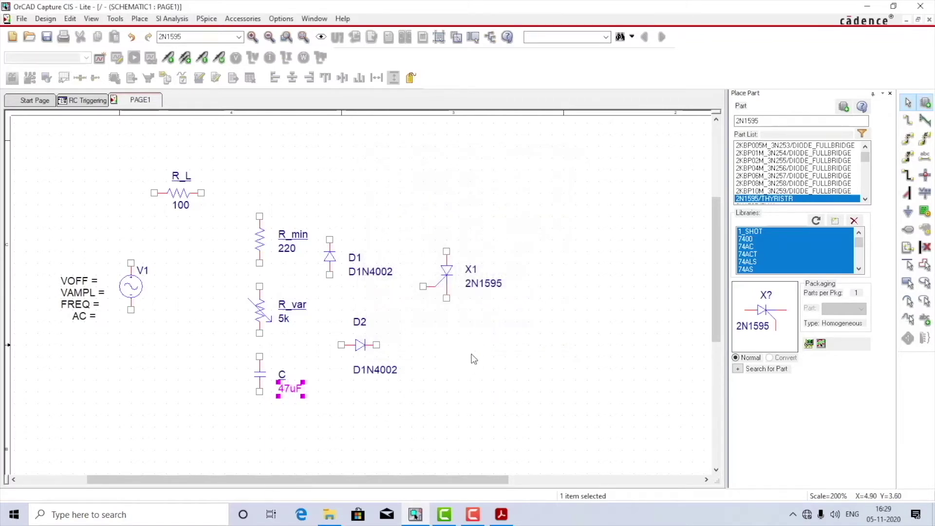
{"action": "left_click", "coordinate": [472, 355]}
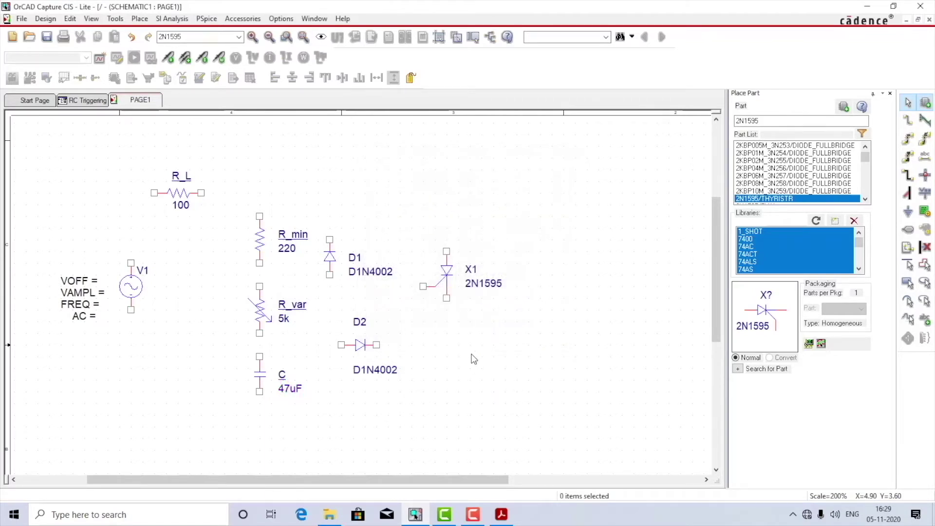
Set the sine source V1's offset VOFF to 0 and its amplitude VAMPL to 20V
{"action": "double_click", "coordinate": [72, 282]}
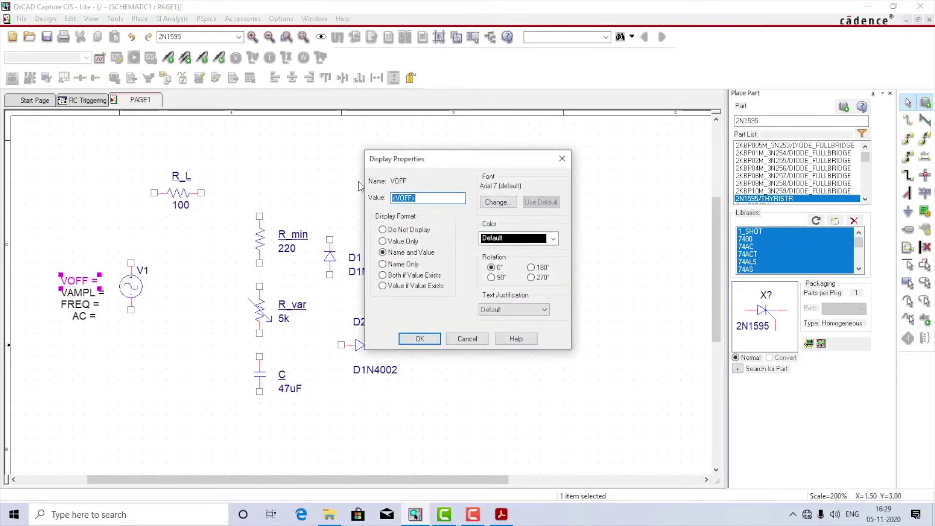
{"action": "type", "text": "0"}
{"action": "key", "text": "Return"}
{"action": "left_click", "coordinate": [83, 293]}
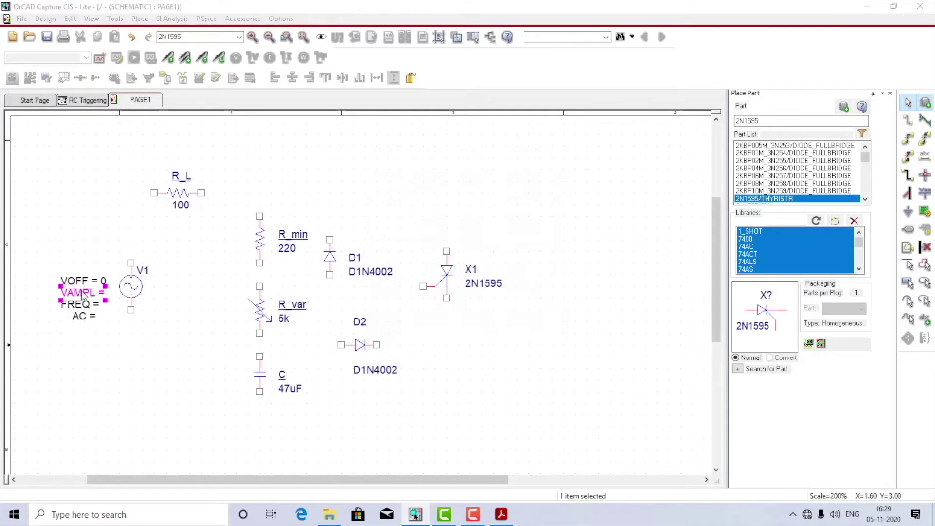
{"action": "double_click", "coordinate": [83, 293]}
{"action": "type", "text": "20V"}
{"action": "key", "text": "Return"}
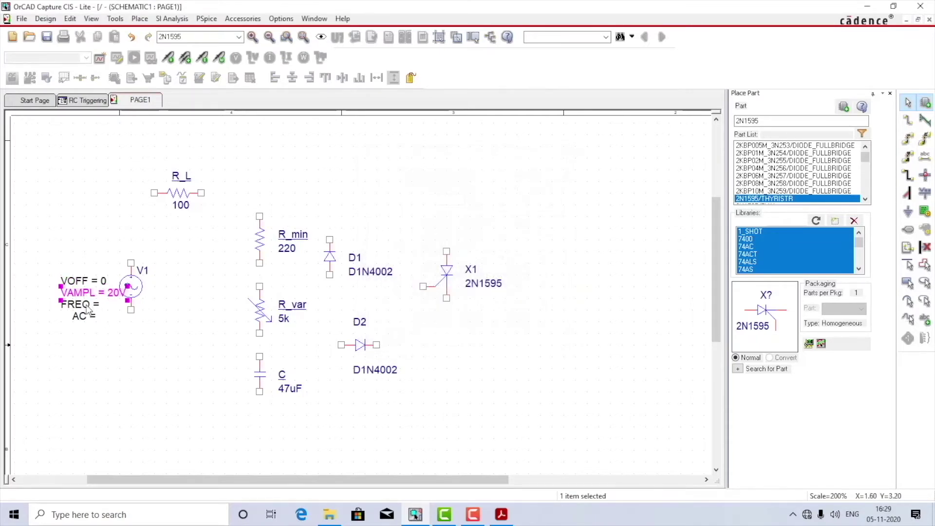
Set the sine source V1's FREQ to 50 and delete its AC label
{"action": "double_click", "coordinate": [89, 305]}
{"action": "type", "text": "50"}
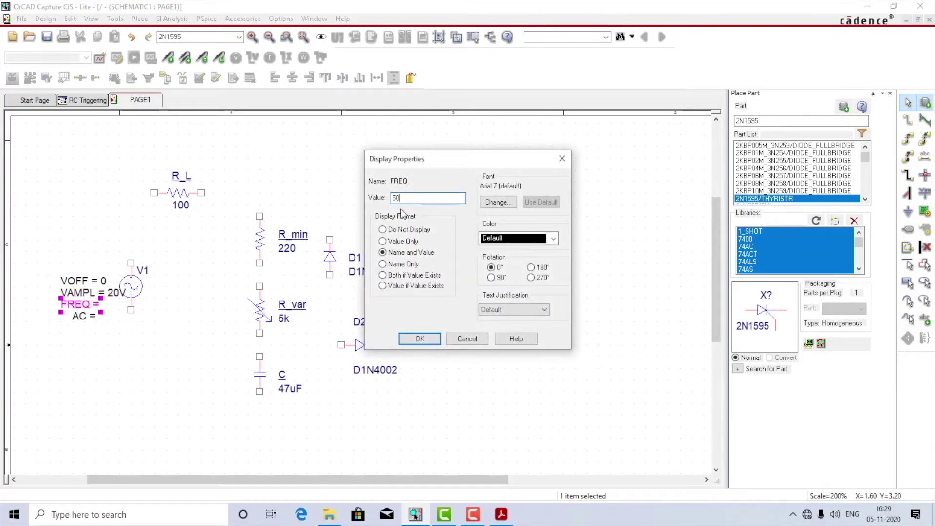
{"action": "key", "text": "Return"}
{"action": "left_click", "coordinate": [89, 319]}
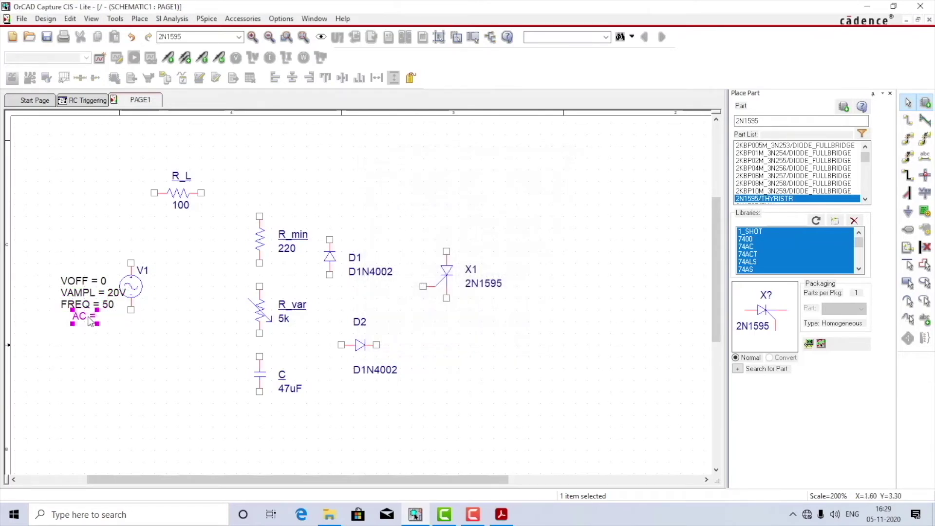
{"action": "key", "text": "Delete"}
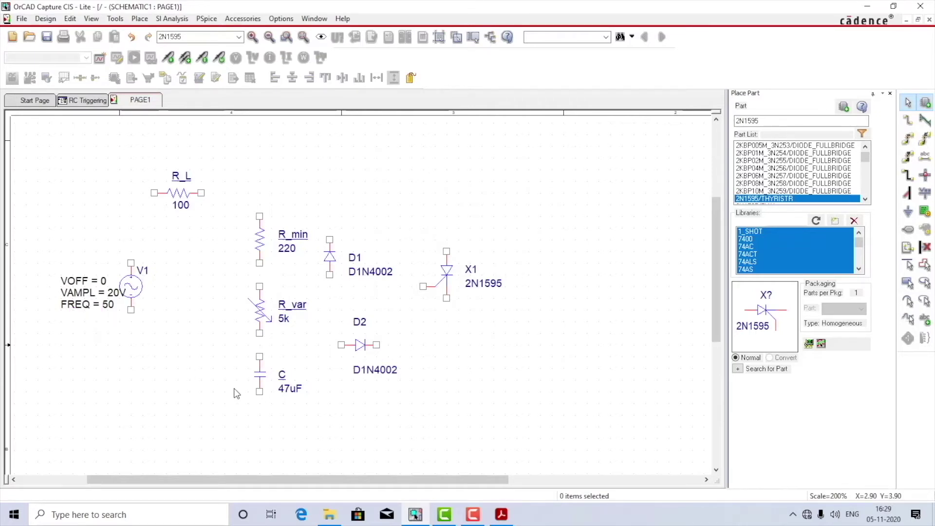
Wire V1's upper terminal to the near end of R_L, and R_L's other end to the top of R_min
{"action": "key", "text": "w"}
{"action": "left_click", "coordinate": [131, 262]}
{"action": "left_click", "coordinate": [154, 193]}
{"action": "left_click", "coordinate": [201, 193]}
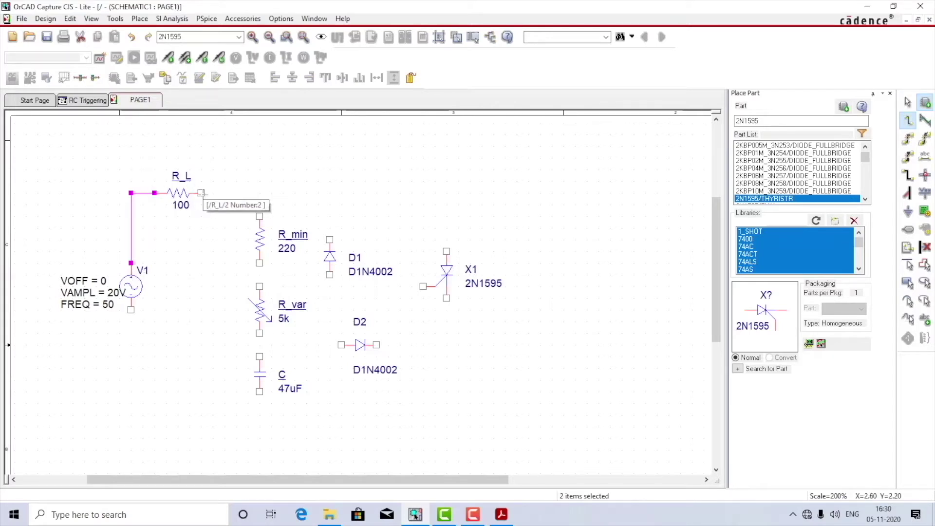
{"action": "left_click", "coordinate": [260, 216]}
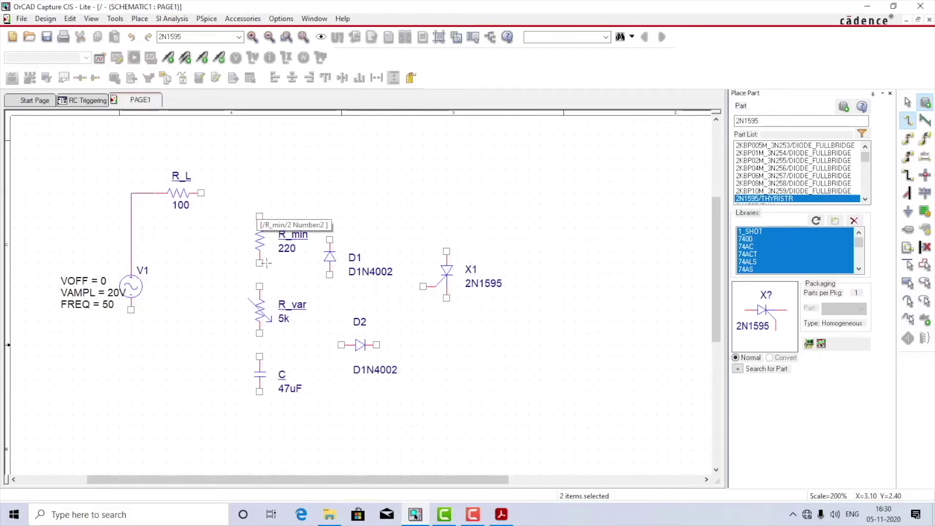
Wire R_min, R_var and C in series and connect C's lower end back to V1's lower terminal
{"action": "left_click", "coordinate": [260, 263]}
{"action": "left_click", "coordinate": [259, 286]}
{"action": "left_click", "coordinate": [260, 333]}
{"action": "left_click", "coordinate": [260, 356]}
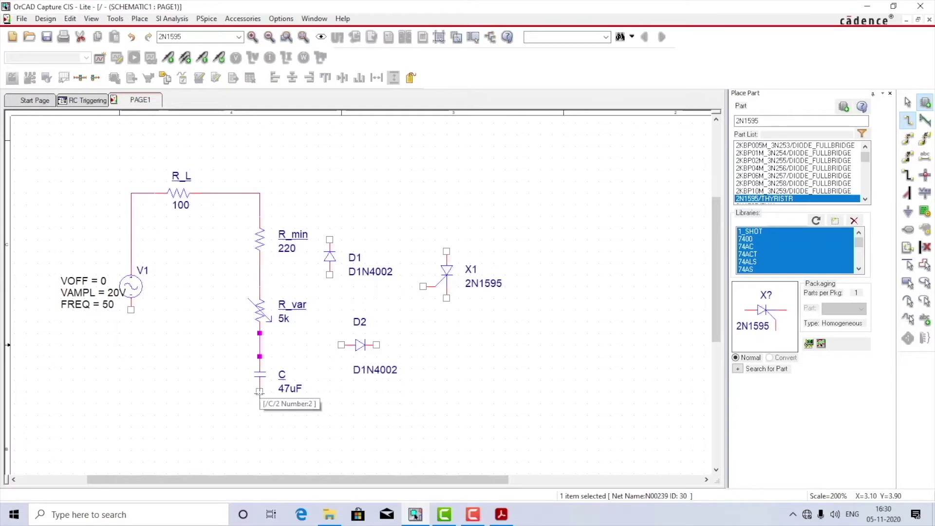
{"action": "left_click", "coordinate": [260, 391]}
{"action": "left_click", "coordinate": [260, 403]}
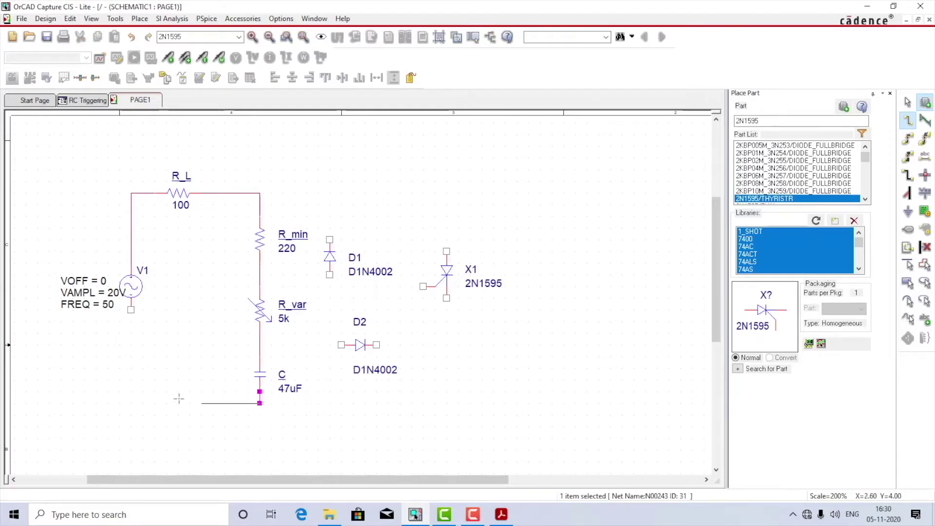
{"action": "left_click", "coordinate": [131, 309]}
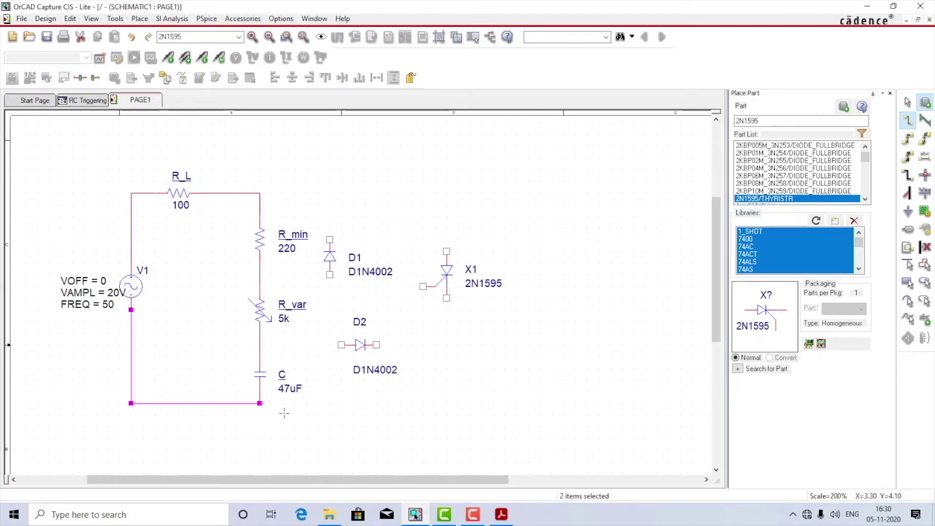
Wire thyristor X1's cathode to the junction below C and its anode to the corner above R_min
{"action": "left_click", "coordinate": [258, 403]}
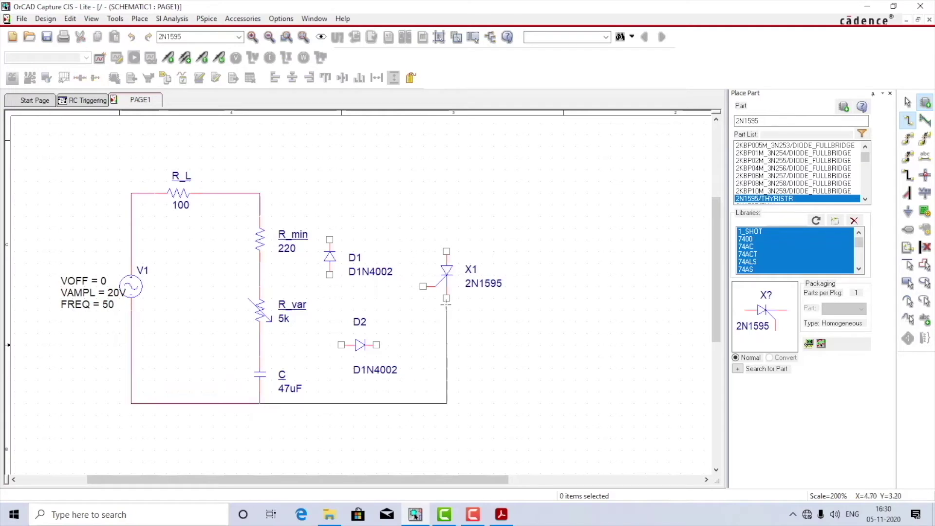
{"action": "left_click", "coordinate": [446, 298]}
{"action": "left_click", "coordinate": [447, 251]}
{"action": "left_click", "coordinate": [260, 193]}
Wire D2's anode to the junction between R_var and C, and its cathode to the gate of X1
{"action": "left_click", "coordinate": [259, 345]}
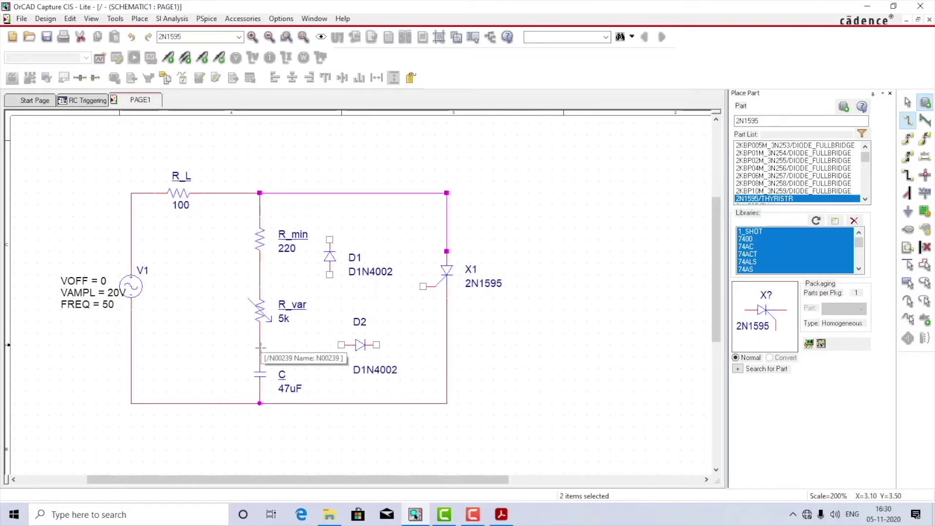
{"action": "left_click", "coordinate": [341, 345]}
{"action": "left_click", "coordinate": [376, 344]}
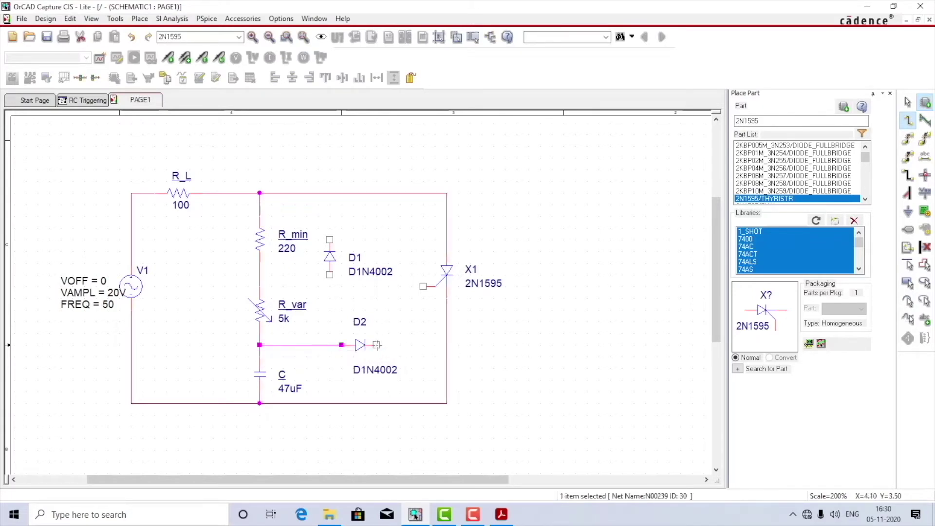
{"action": "left_click", "coordinate": [423, 286]}
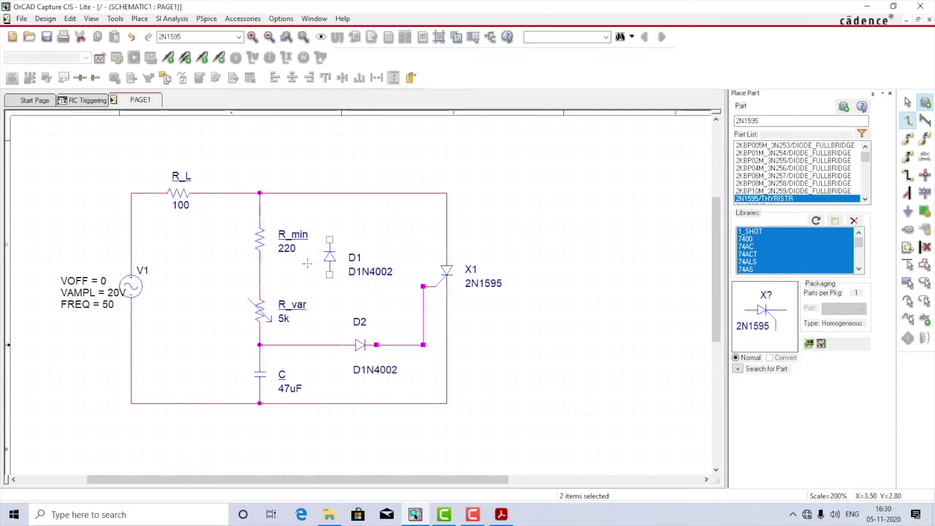
Wire D1's anode to the wire leading into D2 and its cathode to the upper wire between R_min and X1
{"action": "left_click", "coordinate": [330, 274]}
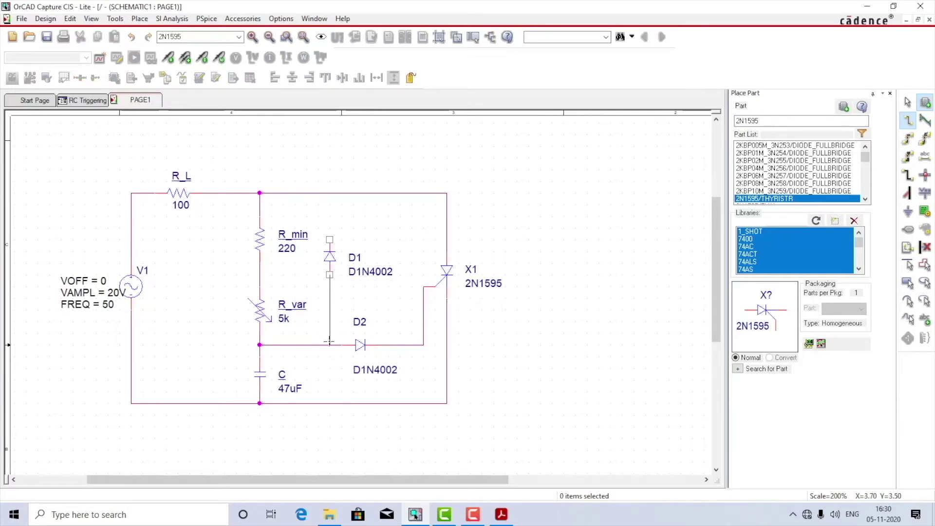
{"action": "left_click", "coordinate": [330, 345]}
{"action": "left_click", "coordinate": [330, 240]}
{"action": "left_click", "coordinate": [329, 194]}
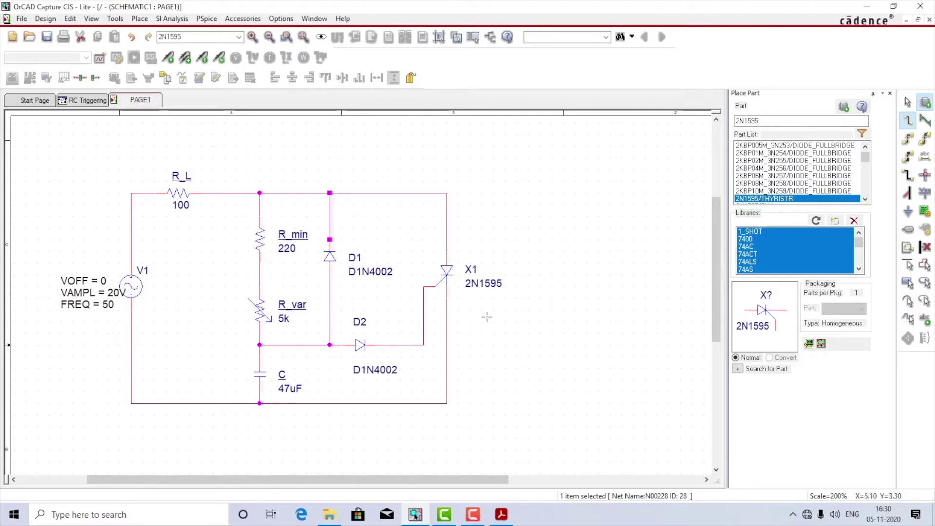
{"action": "key", "text": "Escape"}
Place a 0/CAPSYM ground symbol below the capacitor
{"action": "key", "text": "g"}
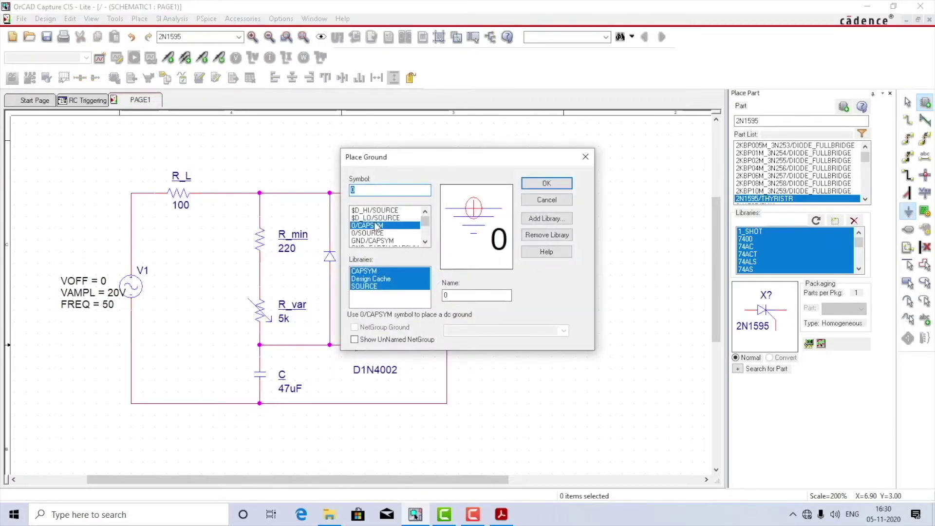
{"action": "key", "text": "Return"}
{"action": "left_click", "coordinate": [257, 457]}
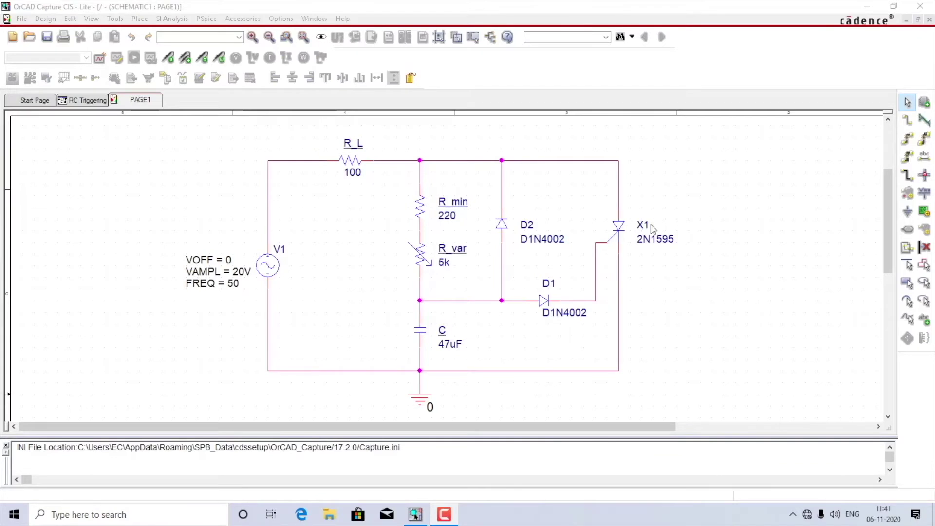
Create a new simulation profile named "Rc TRigge" without inheriting from another profile
{"action": "left_click", "coordinate": [206, 19]}
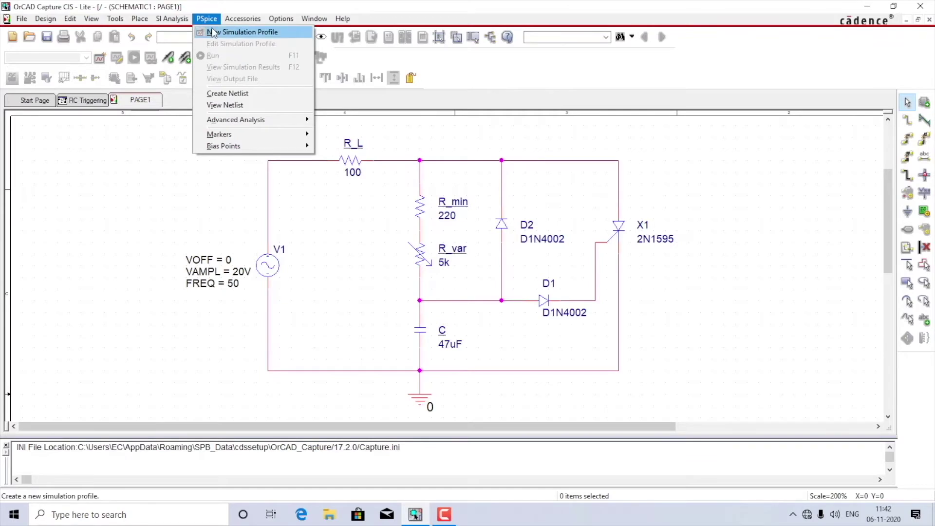
{"action": "left_click", "coordinate": [213, 33]}
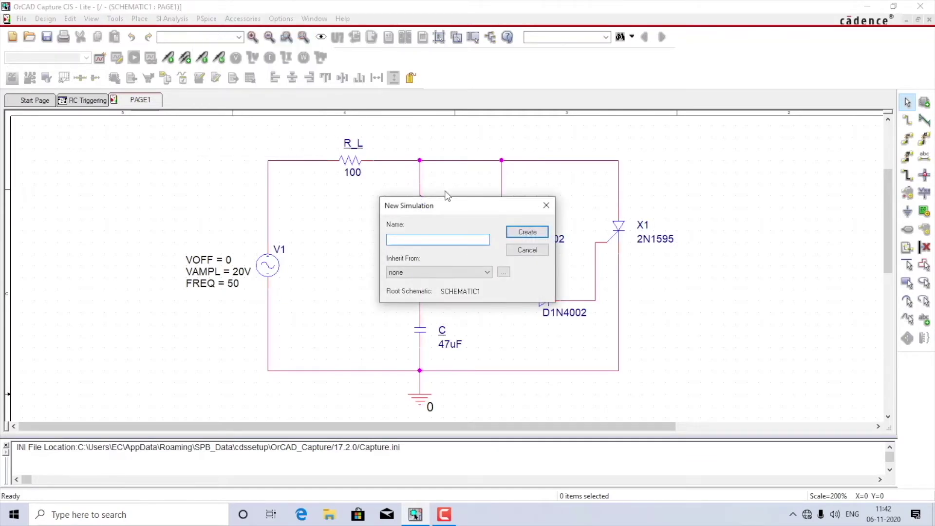
{"action": "type", "text": "Rc TRigge"}
{"action": "left_click", "coordinate": [525, 232]}
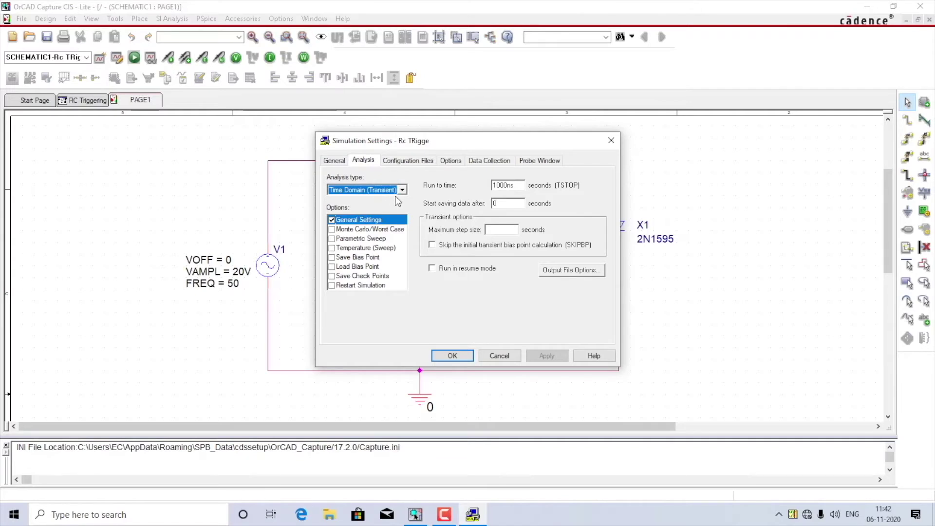
Set the transient analysis to run to 60ms with a maximum step size of 0.01 seconds
{"action": "left_click_drag", "start_coordinate": [473, 143], "coordinate": [579, 147]}
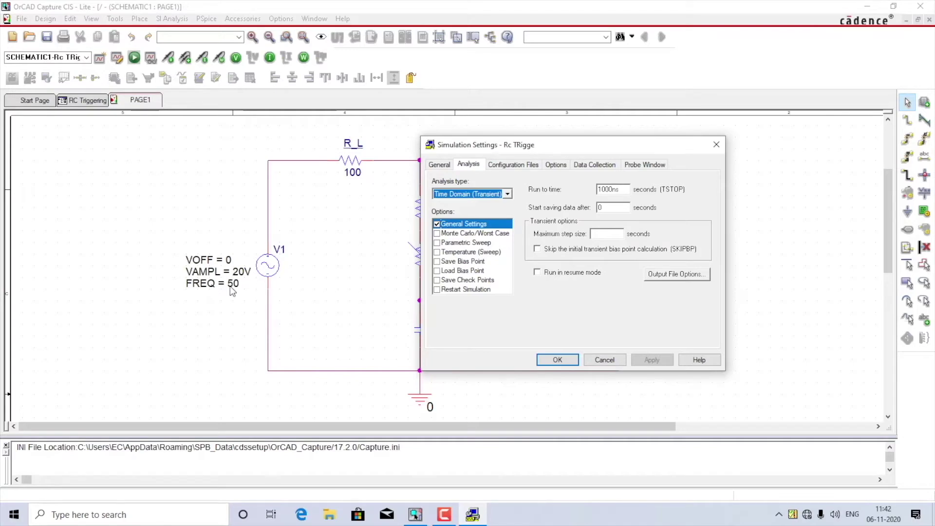
{"action": "left_click_drag", "start_coordinate": [624, 189], "coordinate": [554, 191]}
{"action": "type", "text": "60"}
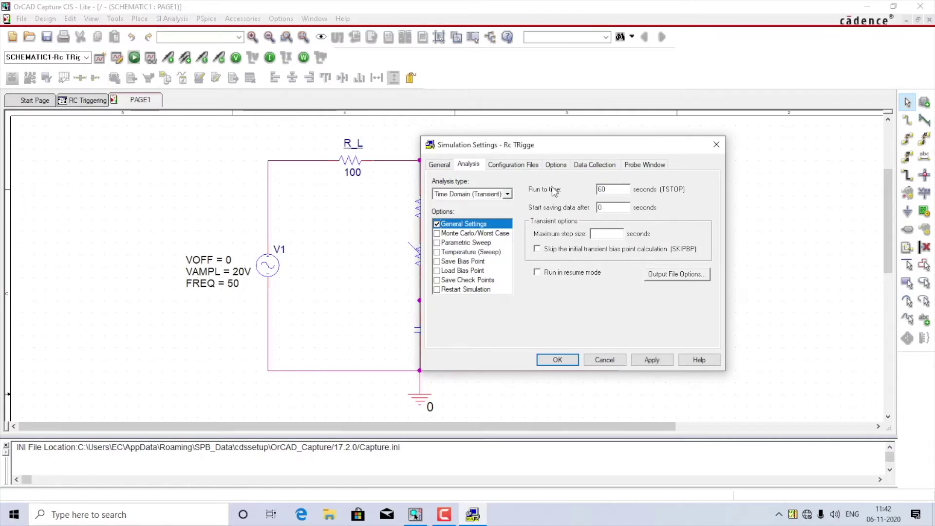
{"action": "type", "text": "ms"}
{"action": "left_click", "coordinate": [605, 237]}
{"action": "type", "text": "0.01"}
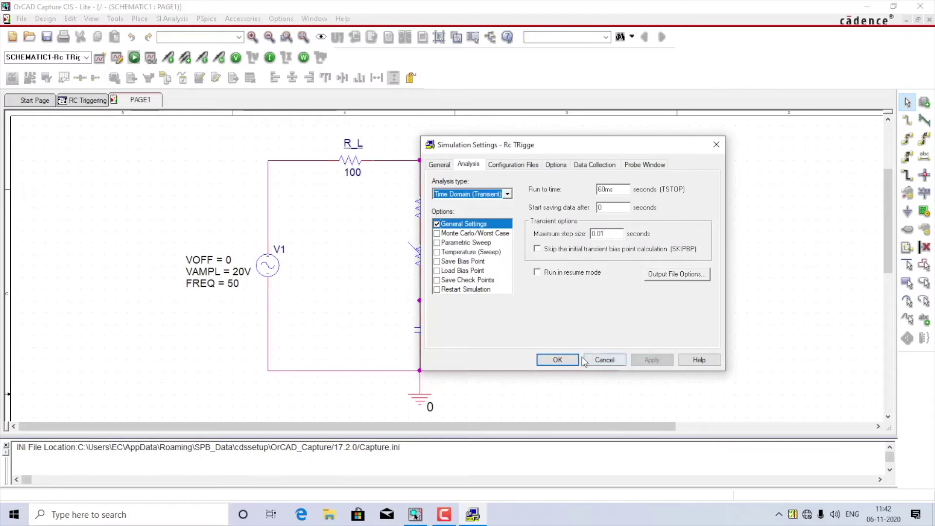
{"action": "left_click", "coordinate": [557, 359]}
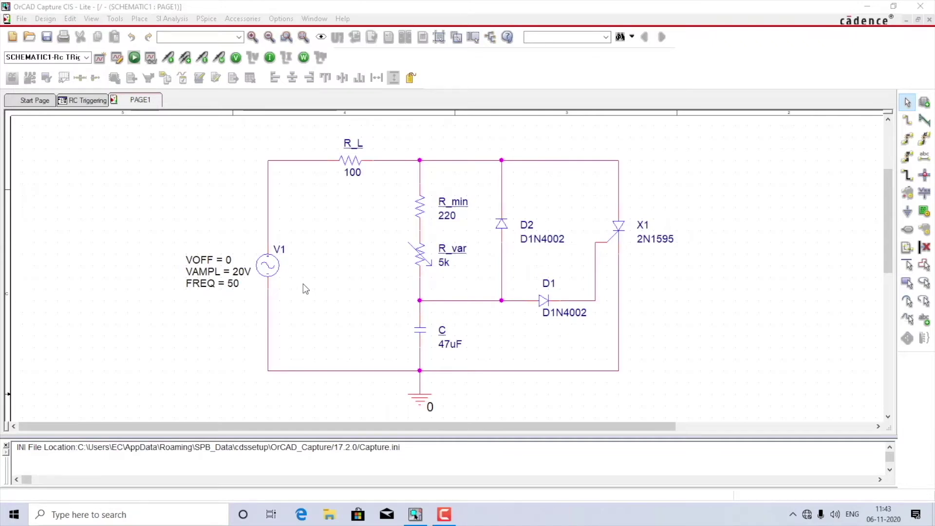
Place pairs of voltage differential markers across source V1, load resistor R_L and thyristor X1
{"action": "left_click", "coordinate": [186, 59]}
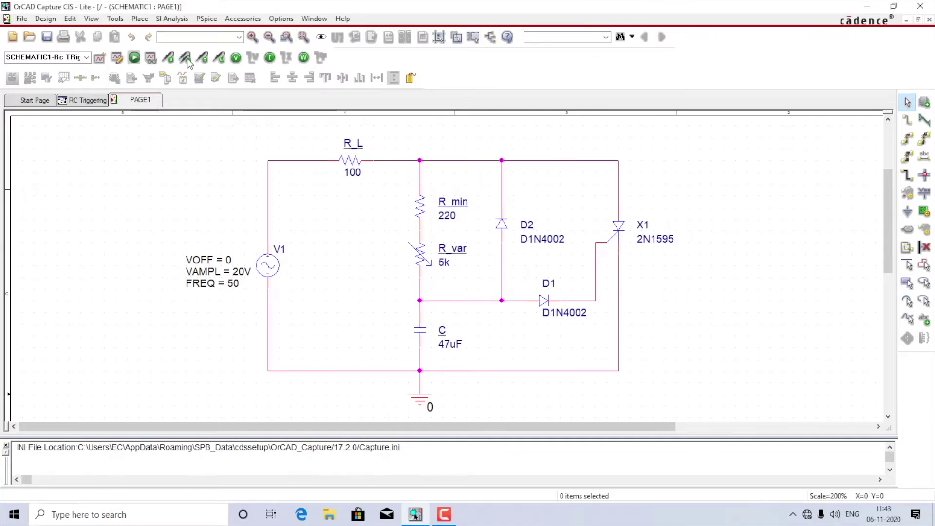
{"action": "left_click", "coordinate": [269, 305]}
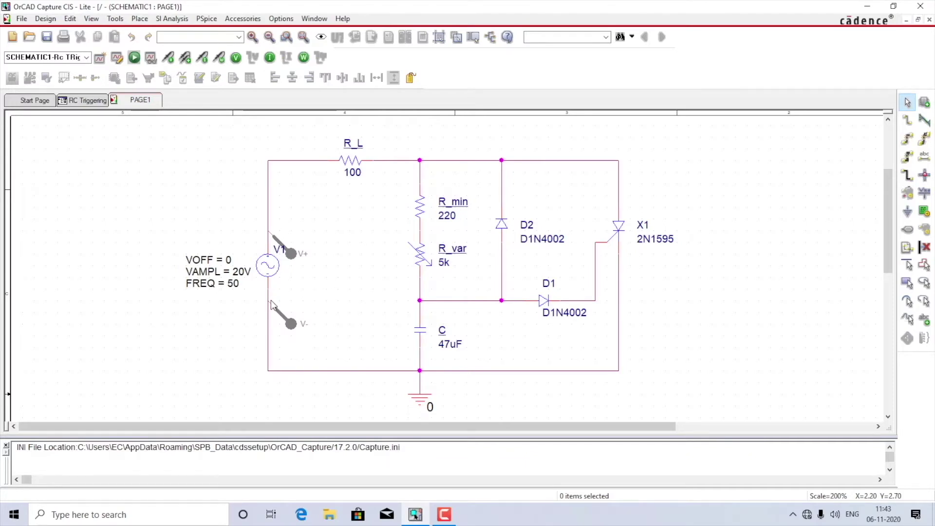
{"action": "left_click", "coordinate": [190, 63]}
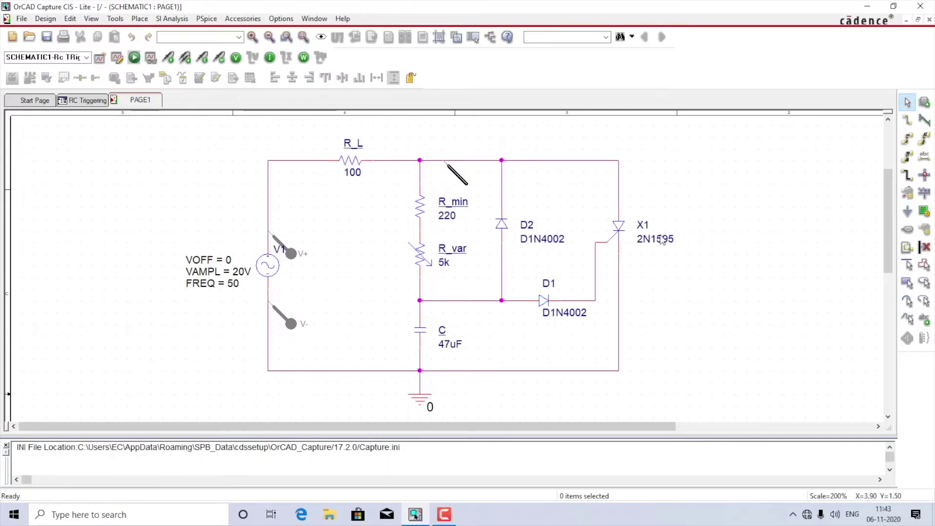
{"action": "left_click", "coordinate": [323, 161]}
{"action": "left_click", "coordinate": [381, 159]}
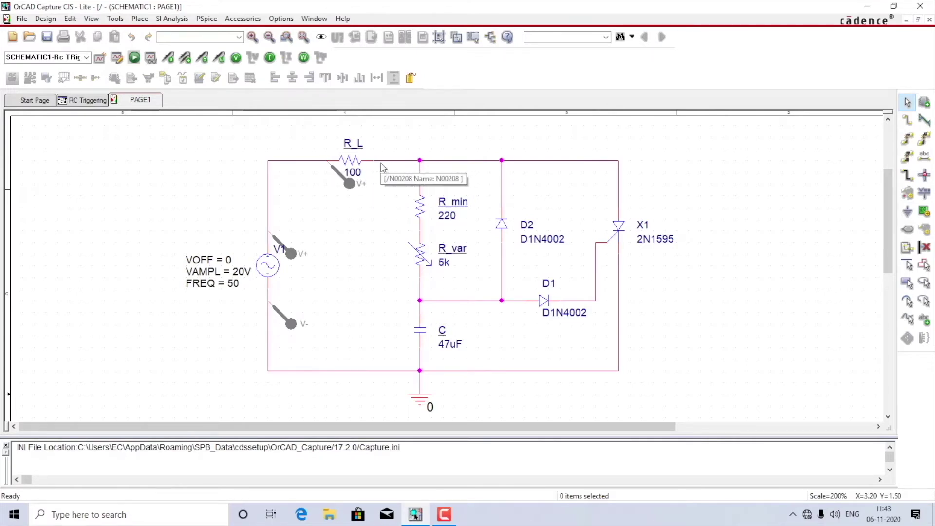
{"action": "left_click", "coordinate": [619, 197]}
{"action": "left_click", "coordinate": [620, 267]}
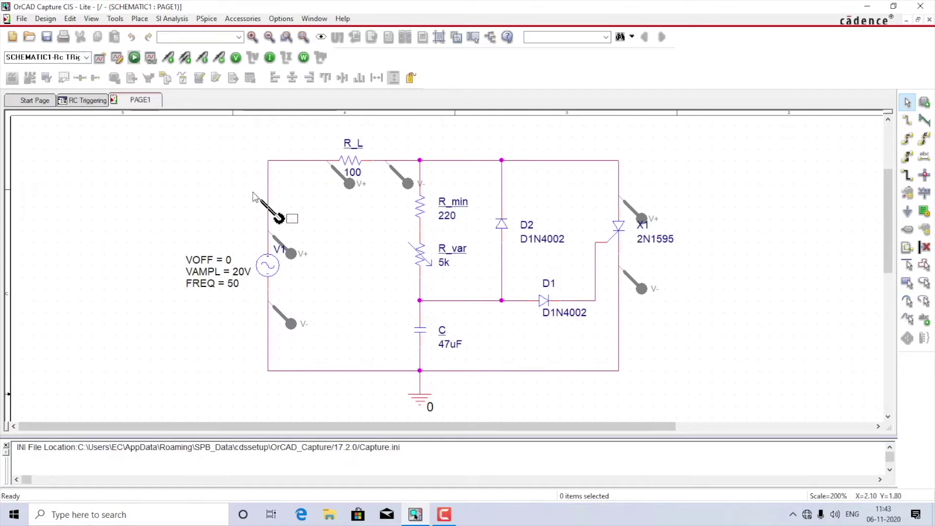
{"action": "key", "text": "Escape"}
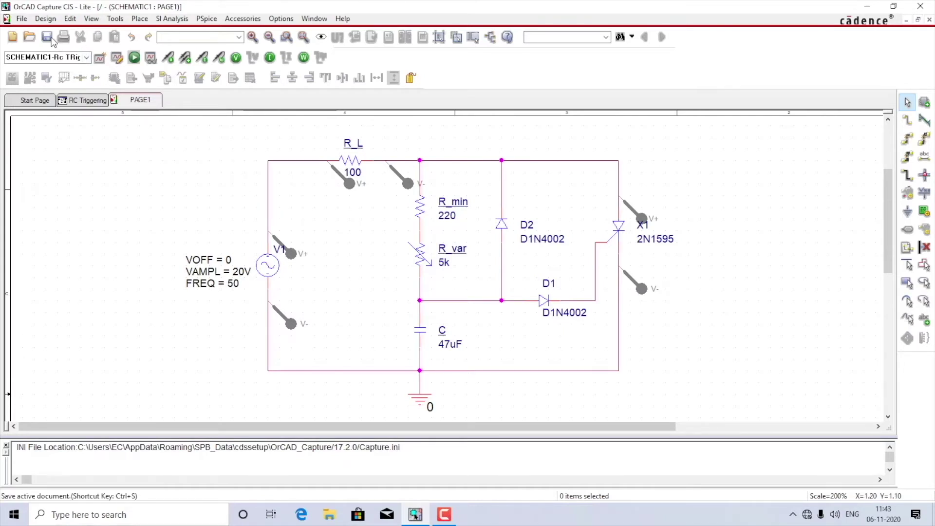
Run the PSpice simulation and remove the V(R_L:2,0) trace from the resulting plot in PSpice A/D
{"action": "left_click", "coordinate": [137, 62]}
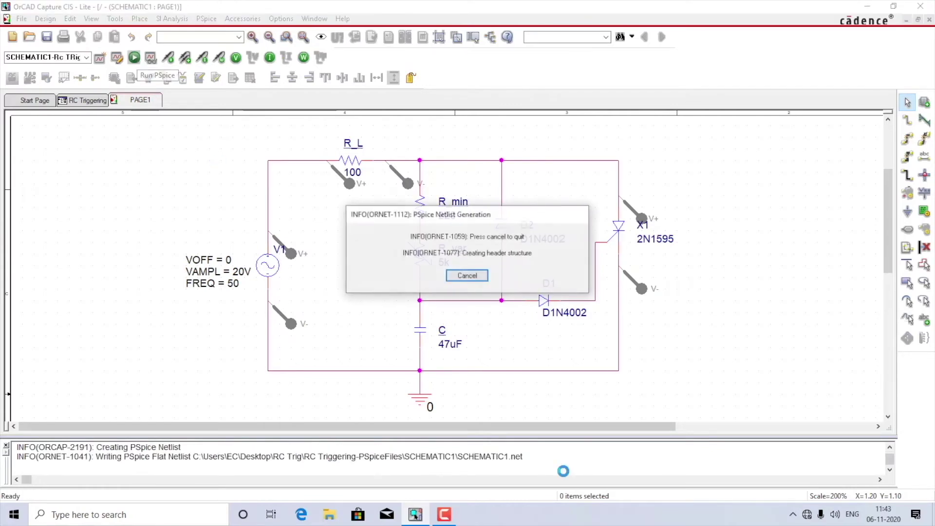
{"action": "left_click", "coordinate": [471, 514]}
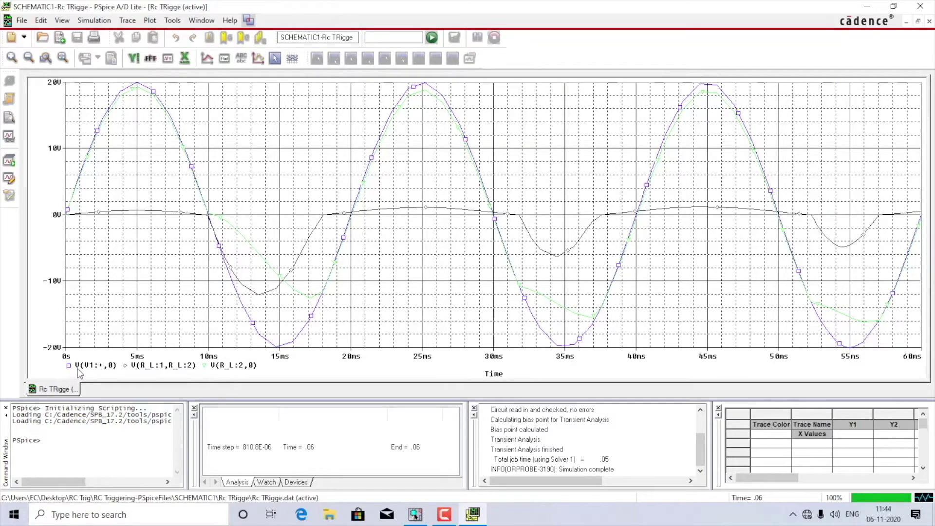
{"action": "left_click", "coordinate": [222, 368]}
{"action": "key", "text": "Delete"}
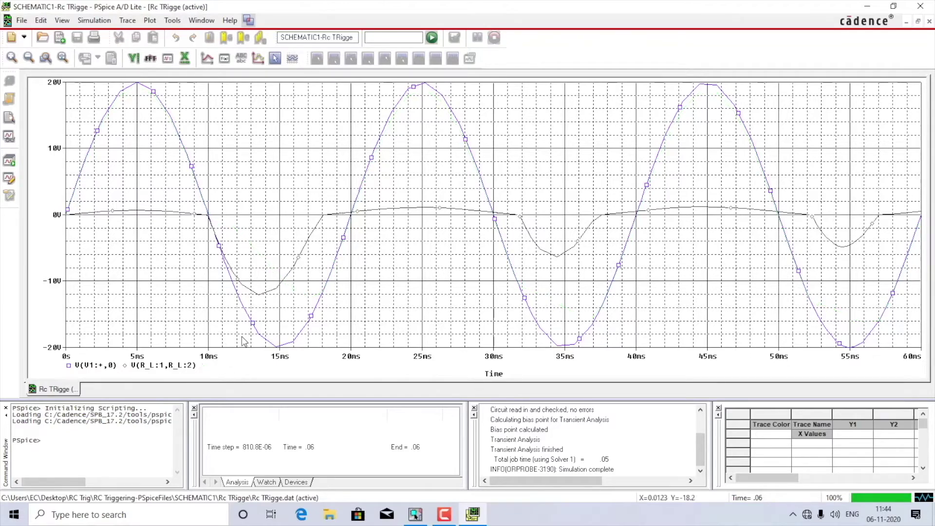
Format the V(V1:+,0) trace with a solid pattern and the fourth-thinnest line width
{"action": "right_click", "coordinate": [198, 183]}
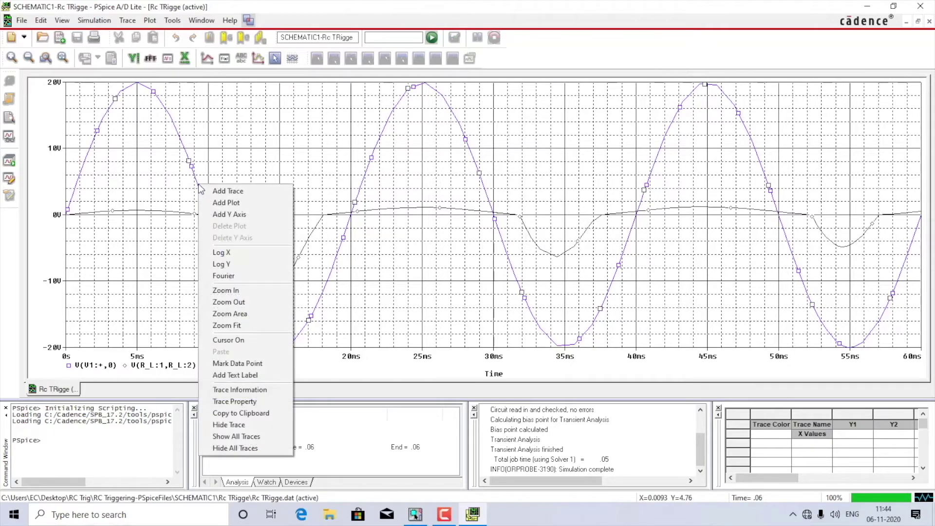
{"action": "left_click", "coordinate": [223, 402]}
{"action": "left_click", "coordinate": [85, 99]}
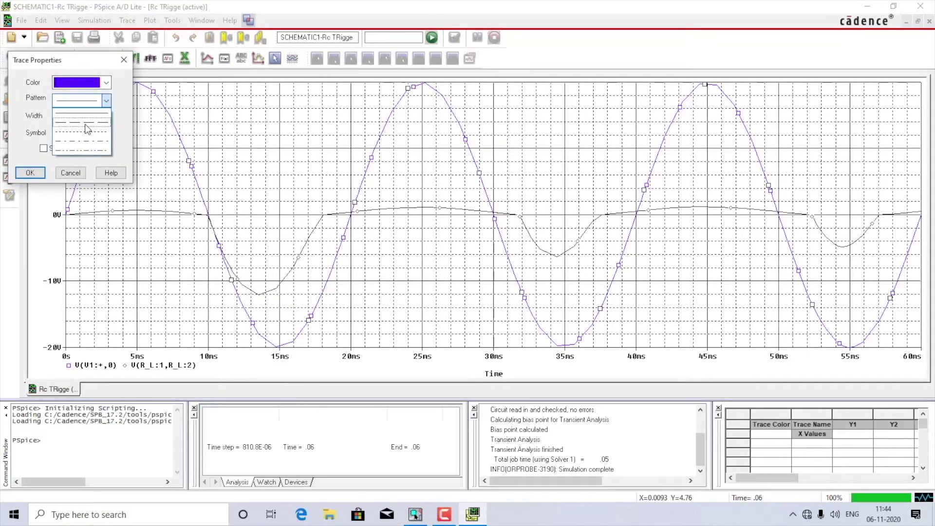
{"action": "left_click", "coordinate": [95, 112]}
{"action": "left_click", "coordinate": [106, 118]}
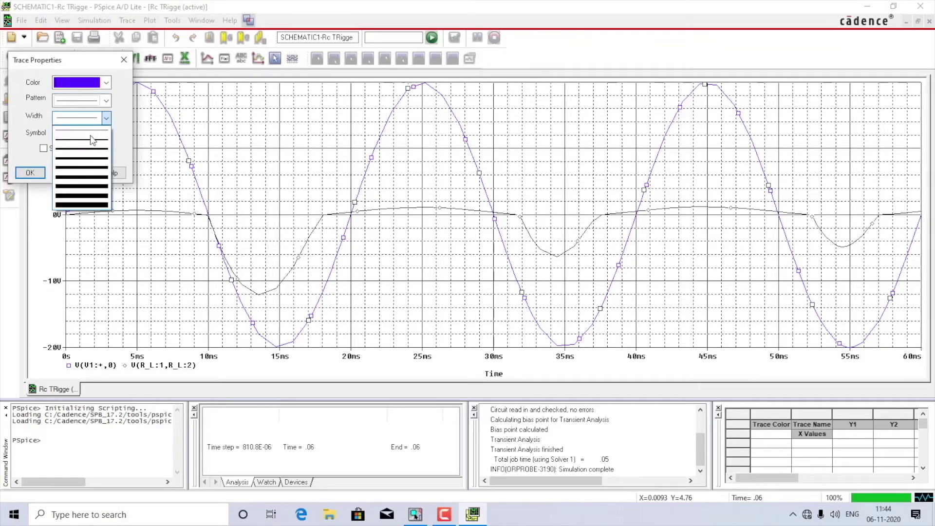
{"action": "left_click", "coordinate": [89, 156]}
{"action": "left_click", "coordinate": [32, 173]}
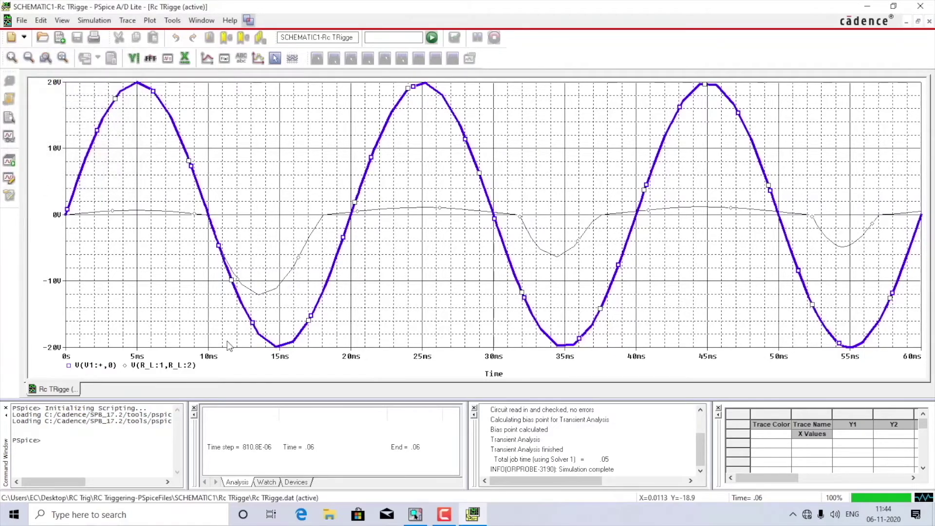
Thicken the V(R_L:1,R_L:2) trace to the third-thinnest line width
{"action": "right_click", "coordinate": [286, 280]}
{"action": "left_click", "coordinate": [306, 219]}
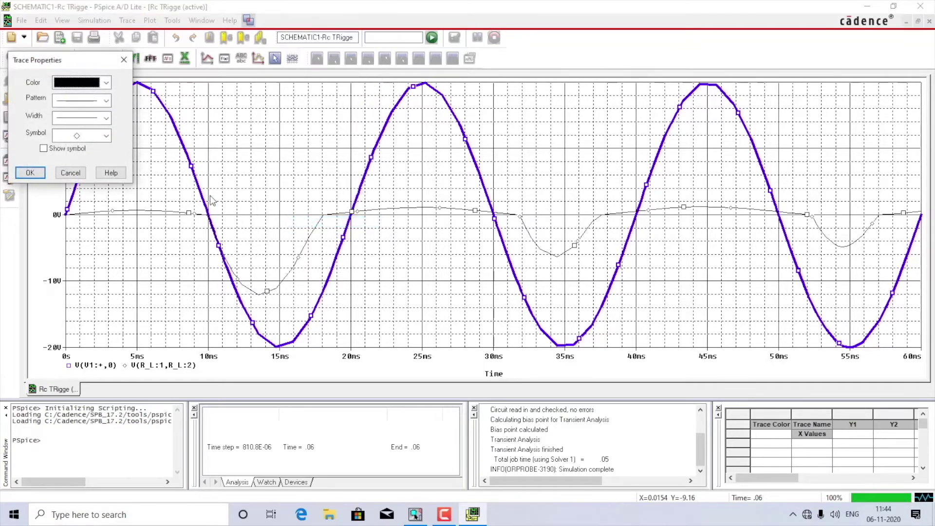
{"action": "left_click", "coordinate": [105, 118]}
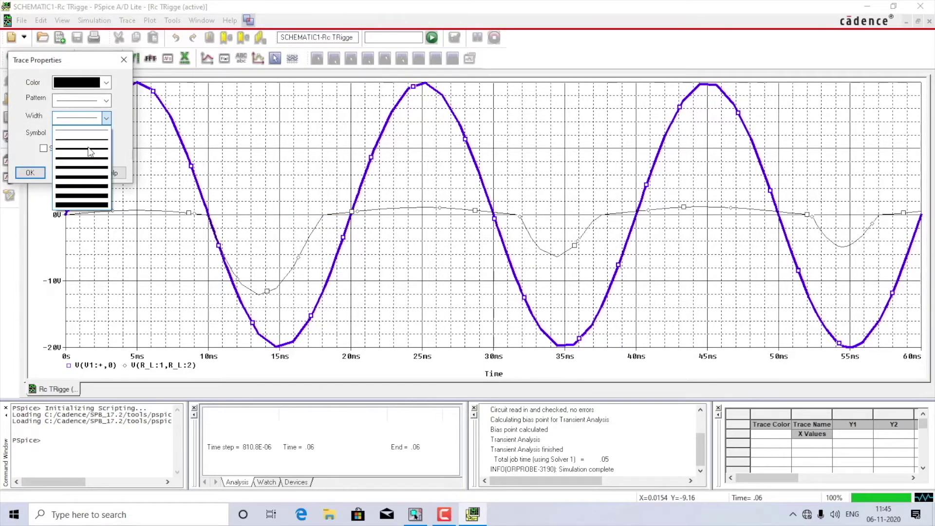
{"action": "left_click", "coordinate": [90, 151]}
{"action": "left_click", "coordinate": [30, 172]}
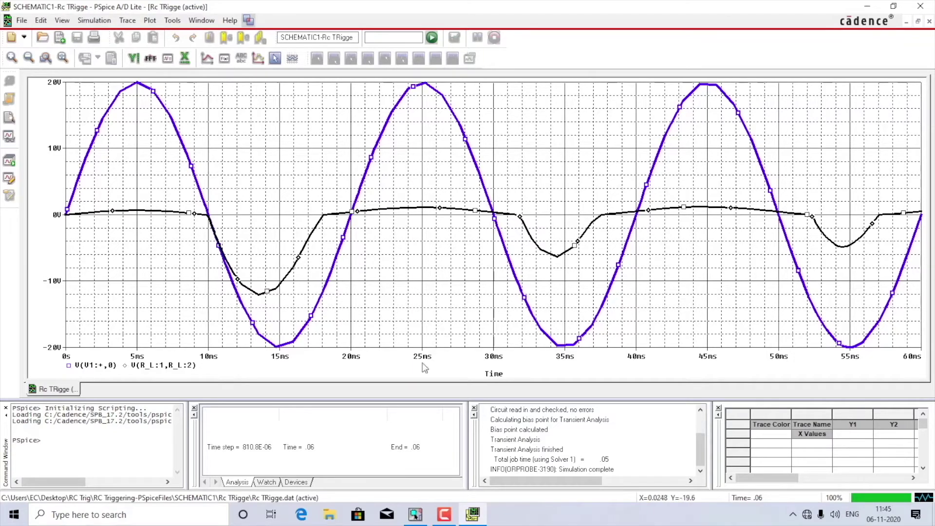
In the OrCAD Capture schematic, set capacitor C to 5uF, rerun the simulation and show its waveforms in PSpice A/D
{"action": "left_click", "coordinate": [416, 516]}
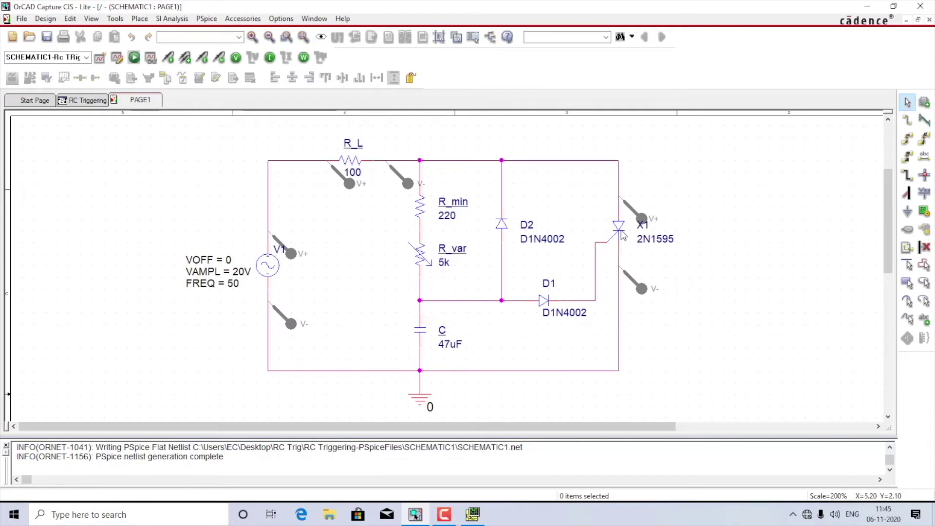
{"action": "left_click", "coordinate": [473, 515]}
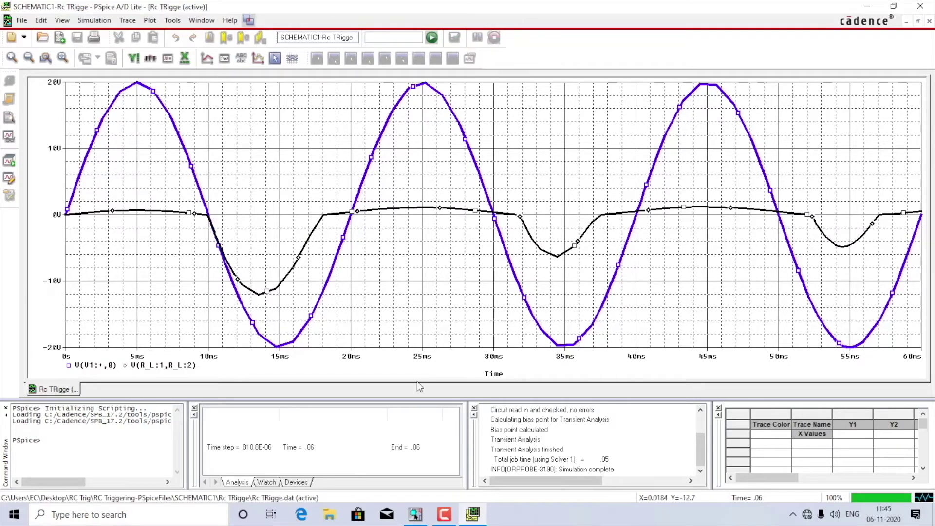
{"action": "left_click", "coordinate": [410, 517]}
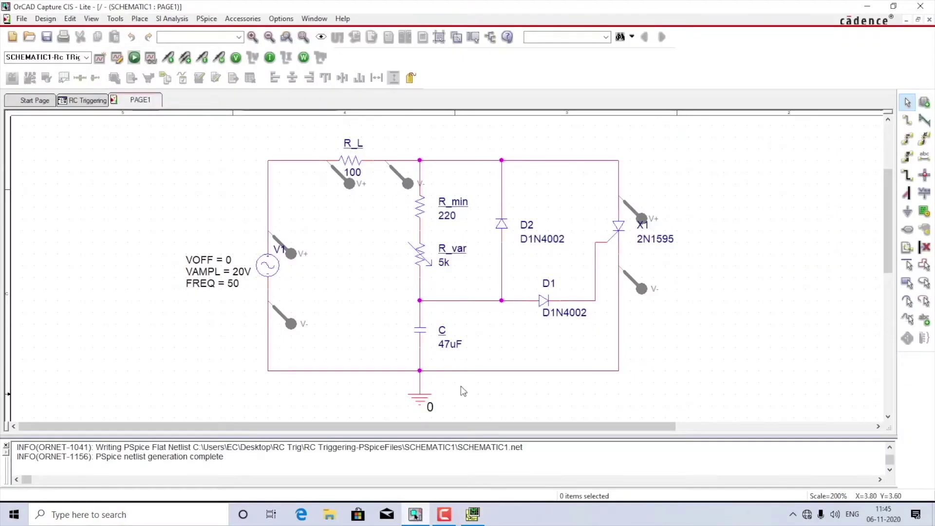
{"action": "double_click", "coordinate": [445, 349]}
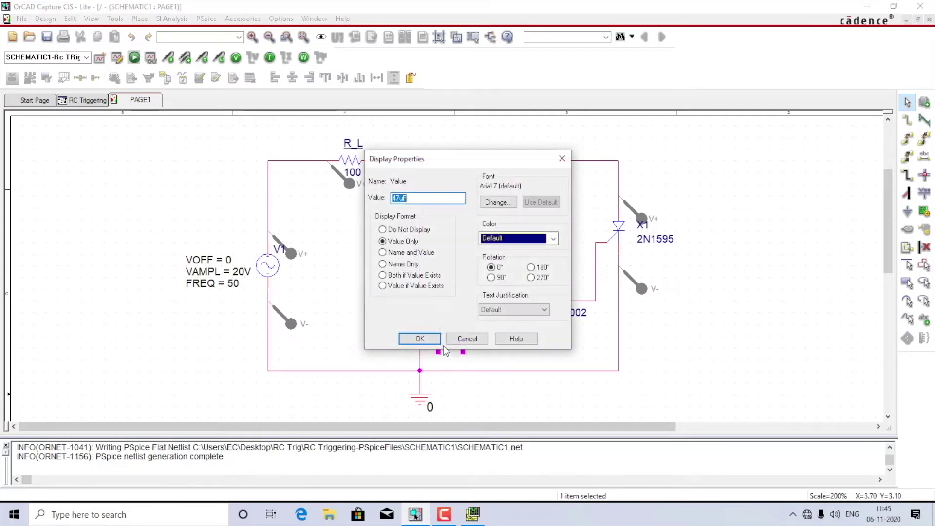
{"action": "type", "text": "5"}
{"action": "key", "text": "Return"}
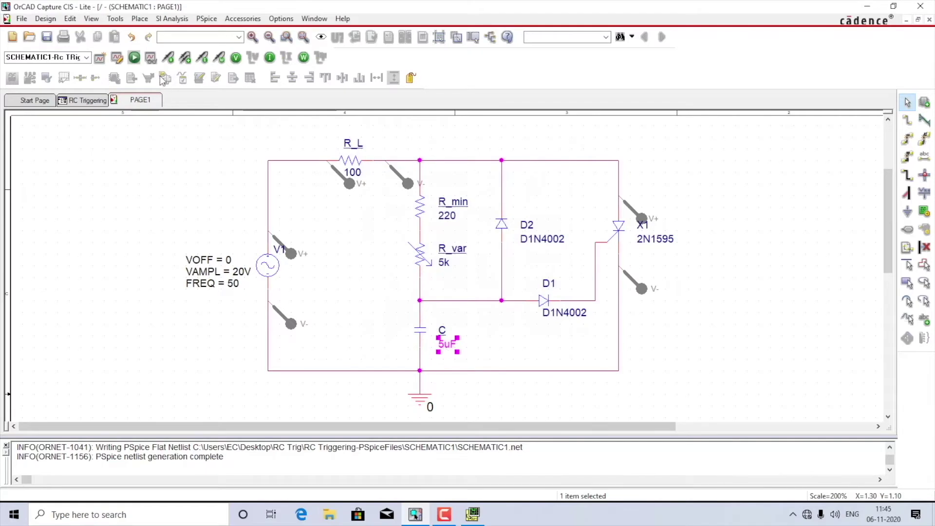
{"action": "left_click", "coordinate": [134, 57]}
{"action": "left_click", "coordinate": [471, 516]}
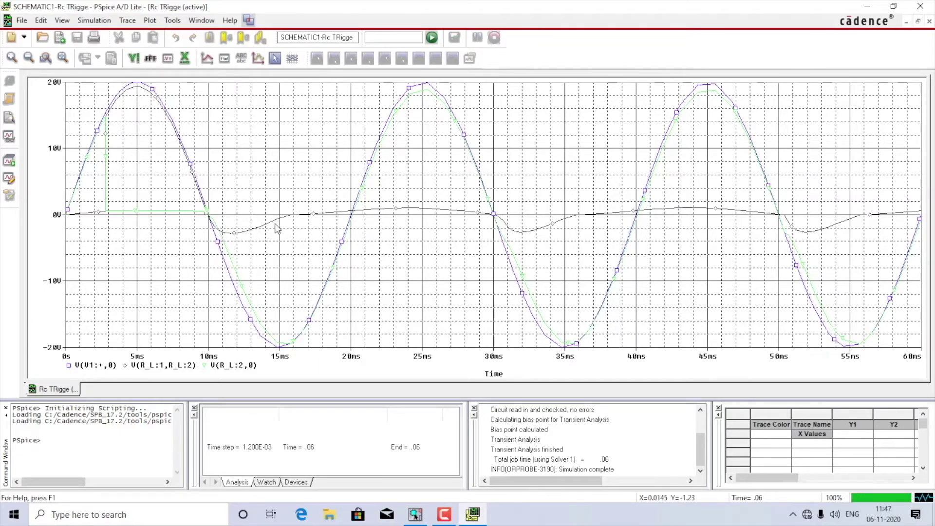
Back in the OrCAD Capture schematic, set capacitor C to 1uF, rerun the simulation and show its waveforms in PSpice A/D
{"action": "left_click", "coordinate": [418, 515]}
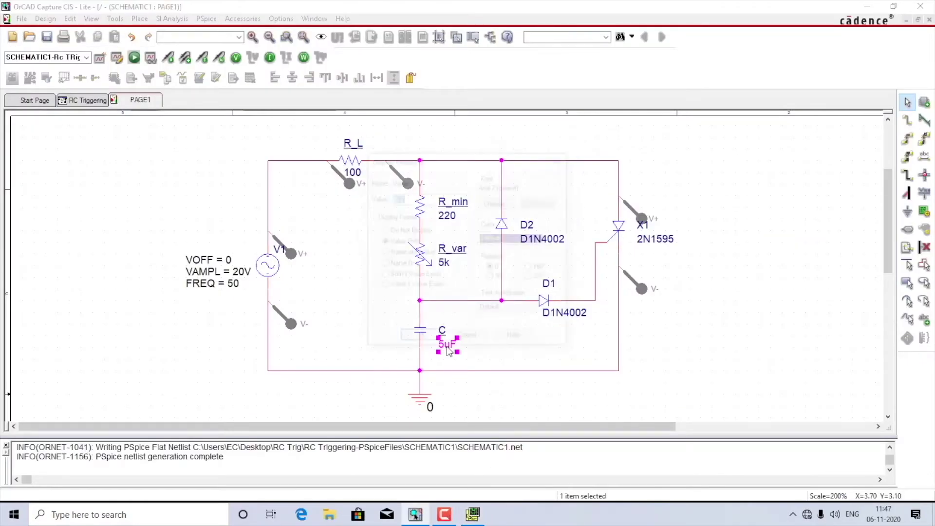
{"action": "double_click", "coordinate": [448, 351]}
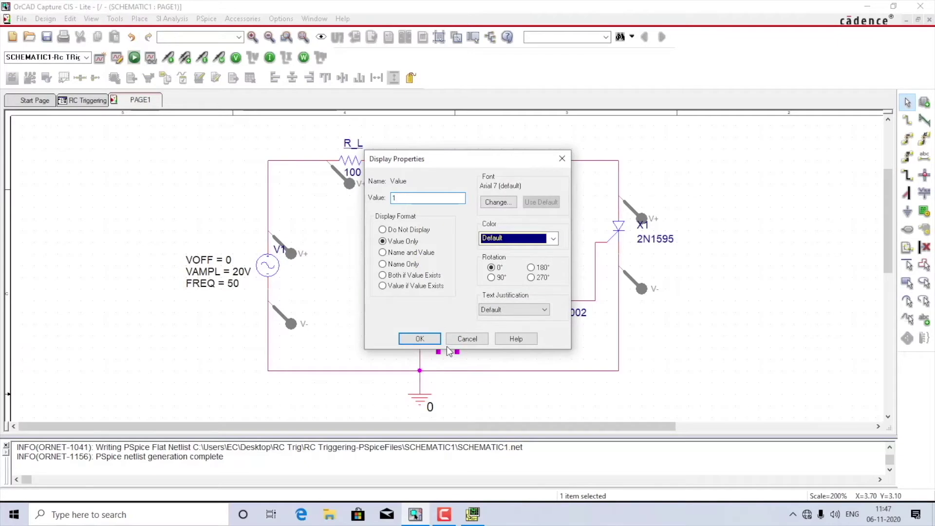
{"action": "type", "text": "1uF"}
{"action": "key", "text": "Return"}
{"action": "left_click", "coordinate": [137, 58]}
{"action": "left_click", "coordinate": [481, 516]}
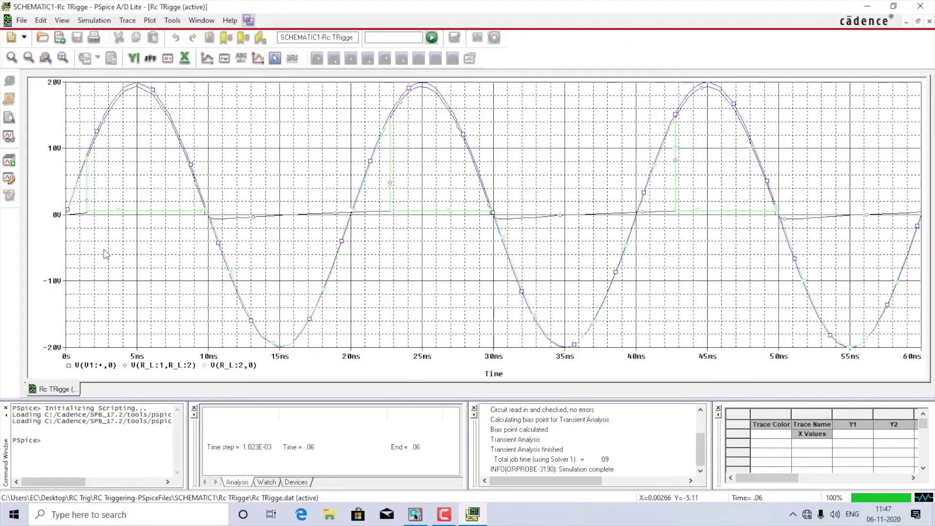
In the OrCAD Capture schematic, move the negative markers of V1, R_L and X1 closer to their components
{"action": "left_click", "coordinate": [415, 514]}
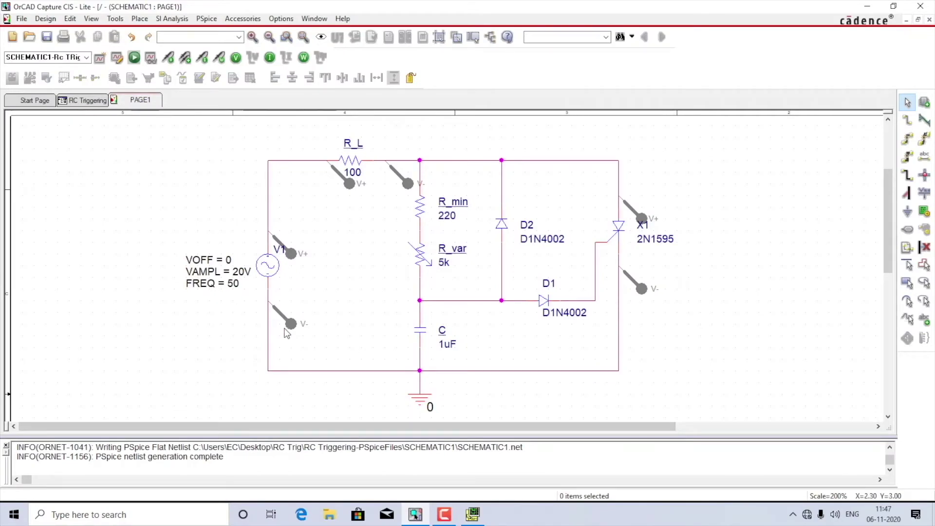
{"action": "left_click_drag", "start_coordinate": [290, 324], "coordinate": [291, 315]}
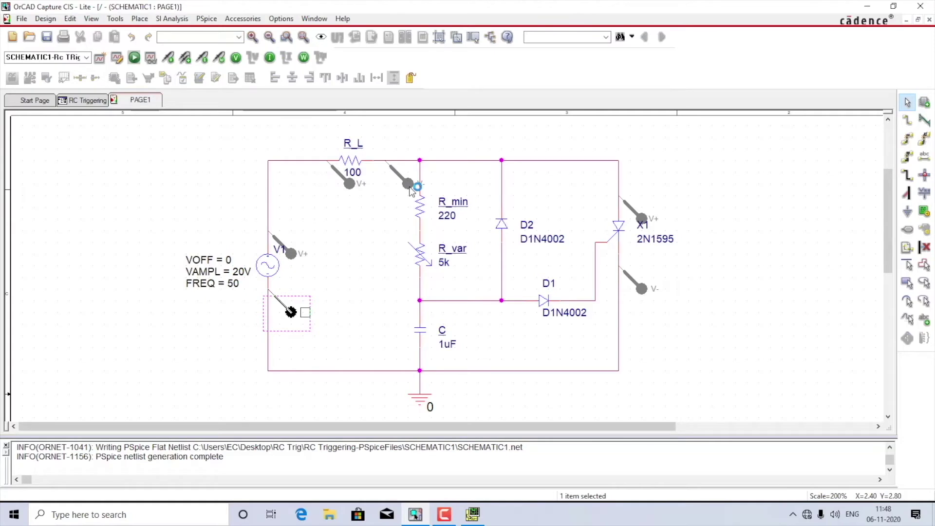
{"action": "left_click_drag", "start_coordinate": [411, 190], "coordinate": [398, 190]}
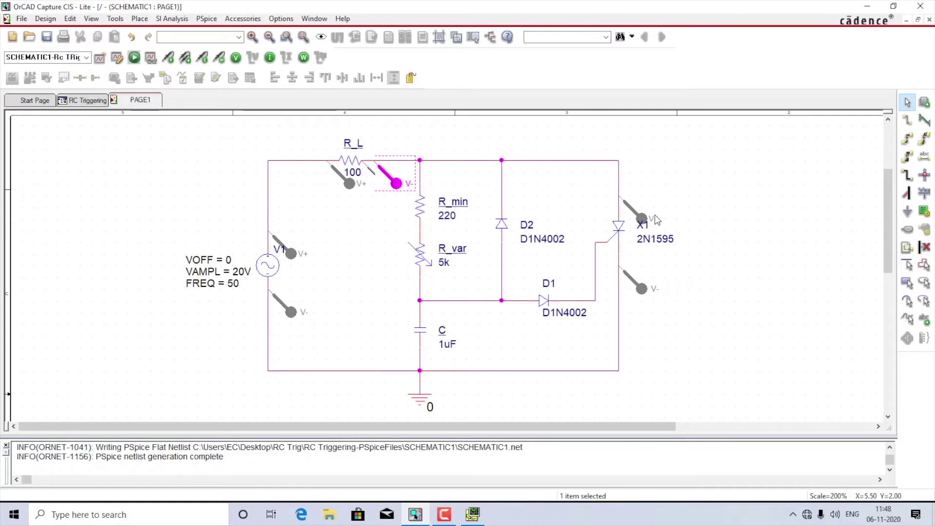
{"action": "left_click_drag", "start_coordinate": [644, 292], "coordinate": [644, 280]}
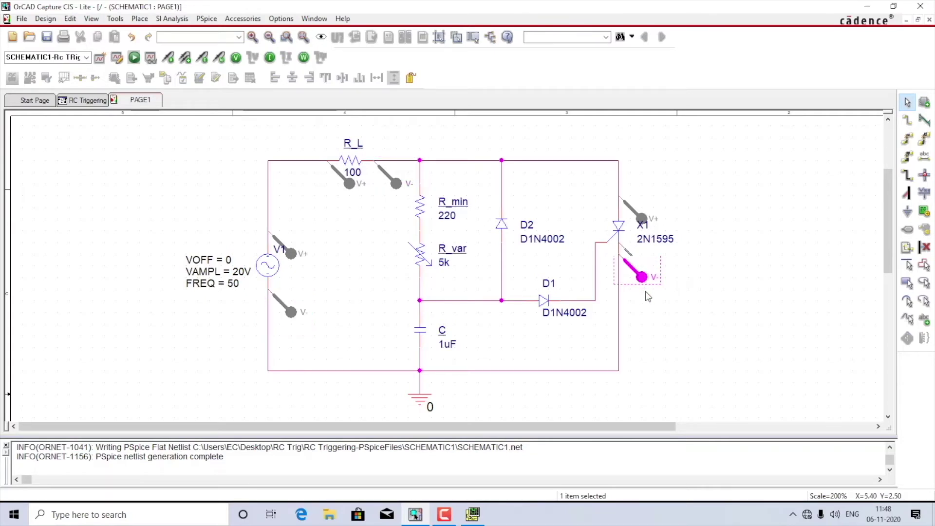
{"action": "left_click", "coordinate": [726, 195]}
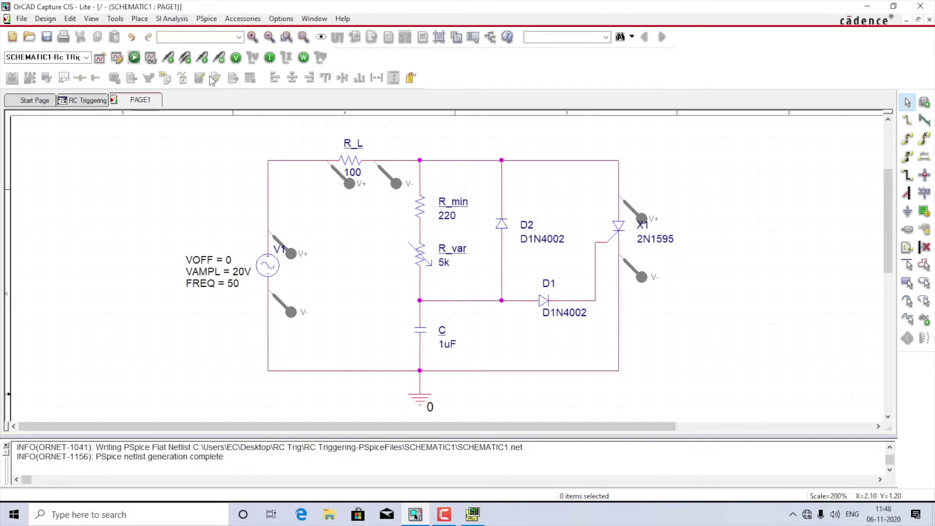
Place a pair of voltage differential markers across capacitor C, positive above it and negative below it
{"action": "left_click", "coordinate": [185, 58]}
{"action": "left_click", "coordinate": [425, 316]}
{"action": "left_click", "coordinate": [422, 350]}
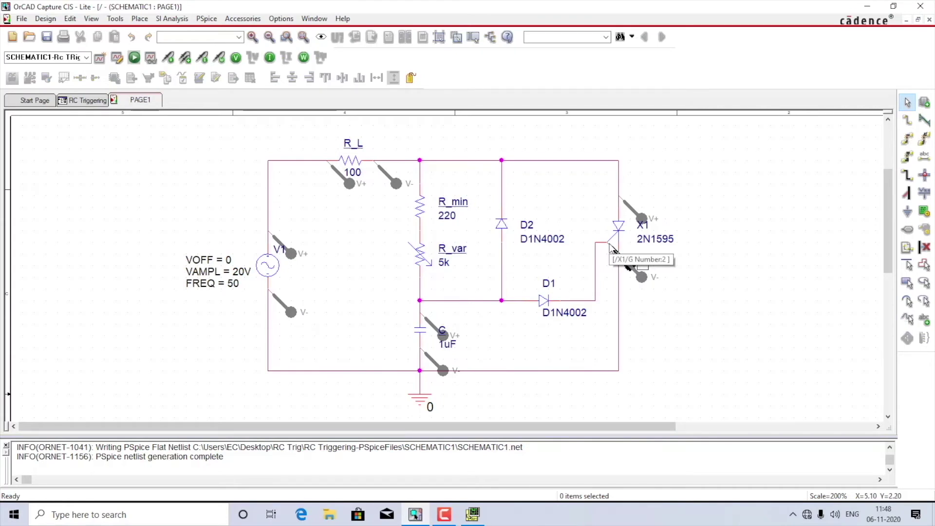
Rerun the simulation and, in PSpice A/D, move the V(V1:+,0) trace into a newly added plot
{"action": "key", "text": "Escape"}
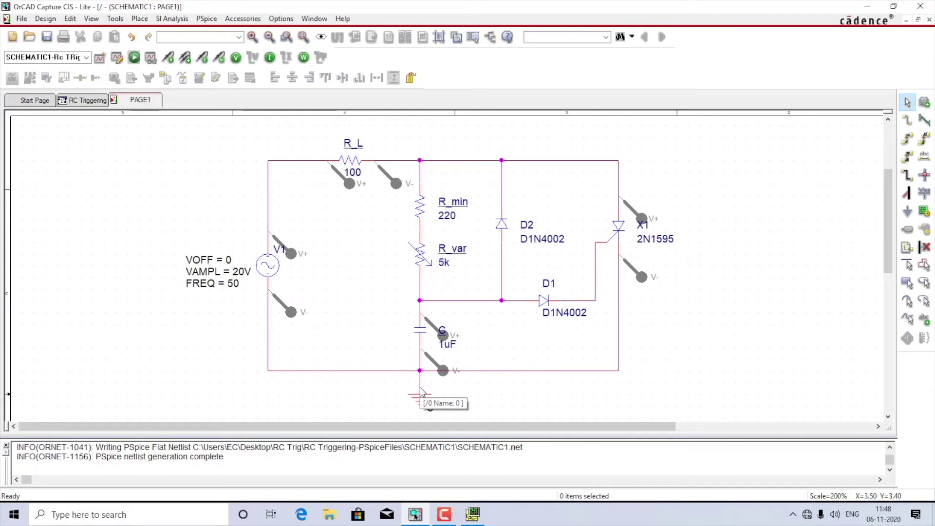
{"action": "left_click", "coordinate": [135, 58]}
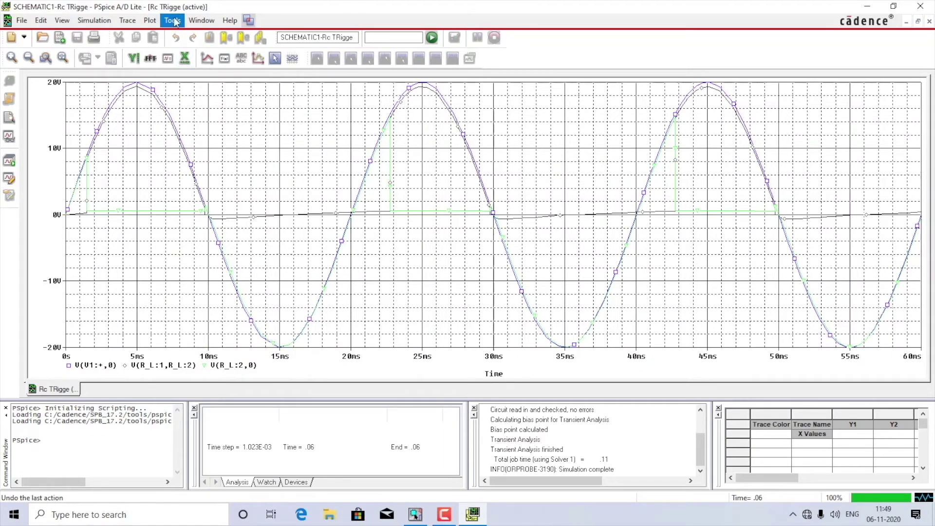
{"action": "left_click", "coordinate": [149, 20]}
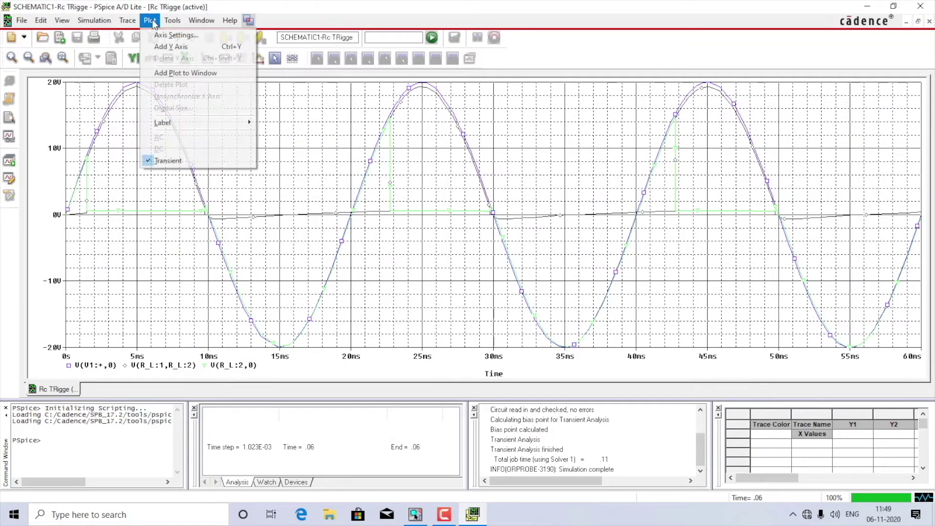
{"action": "left_click", "coordinate": [171, 73]}
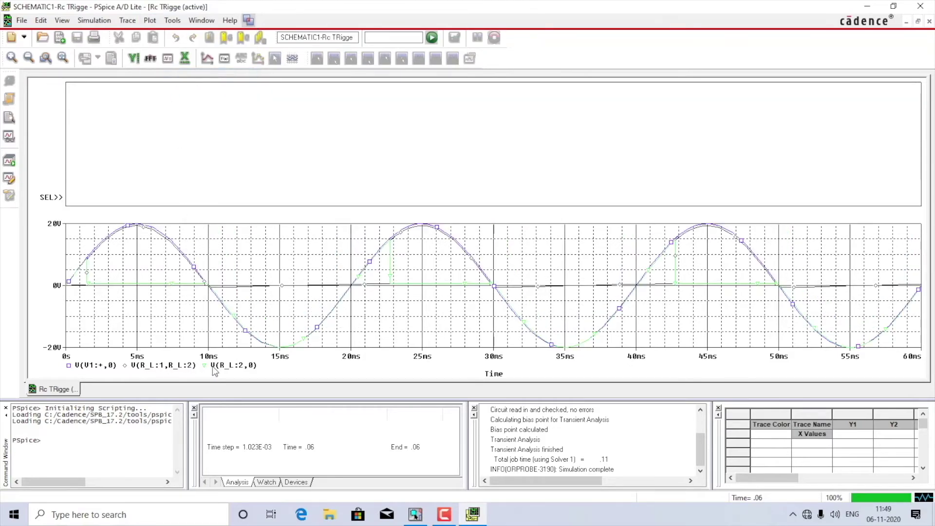
{"action": "left_click", "coordinate": [98, 369]}
{"action": "key", "text": "Delete"}
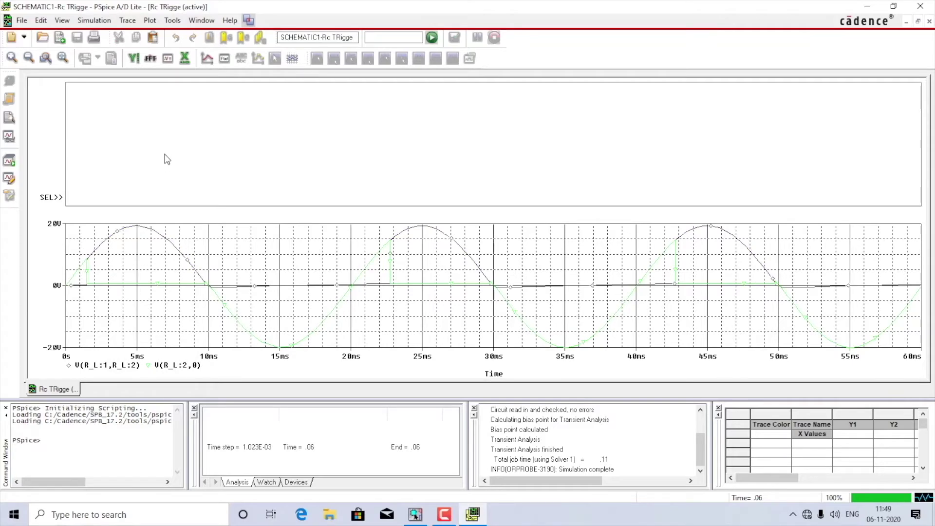
{"action": "key", "text": "ctrl+v"}
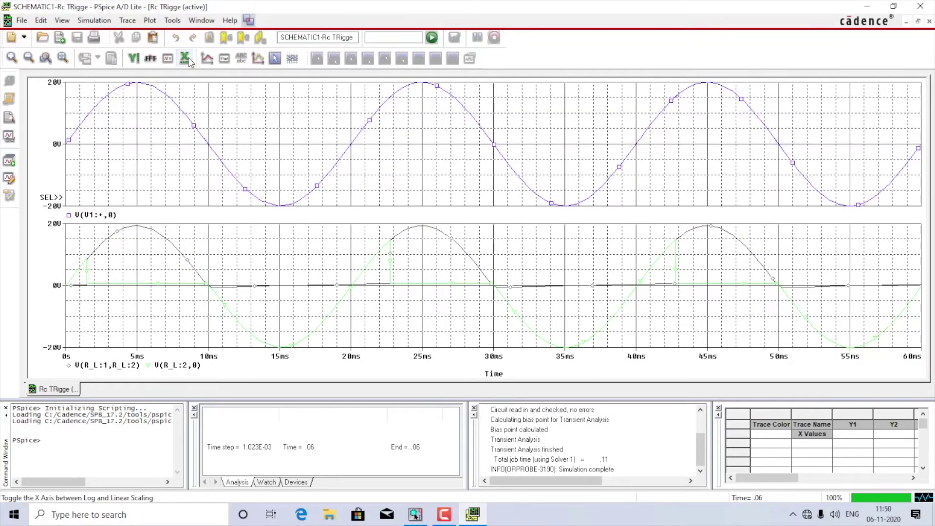
Add another plot to the window and move the V(R_L:2,0) trace from the lowest plot into it
{"action": "left_click", "coordinate": [208, 302]}
{"action": "left_click", "coordinate": [149, 20]}
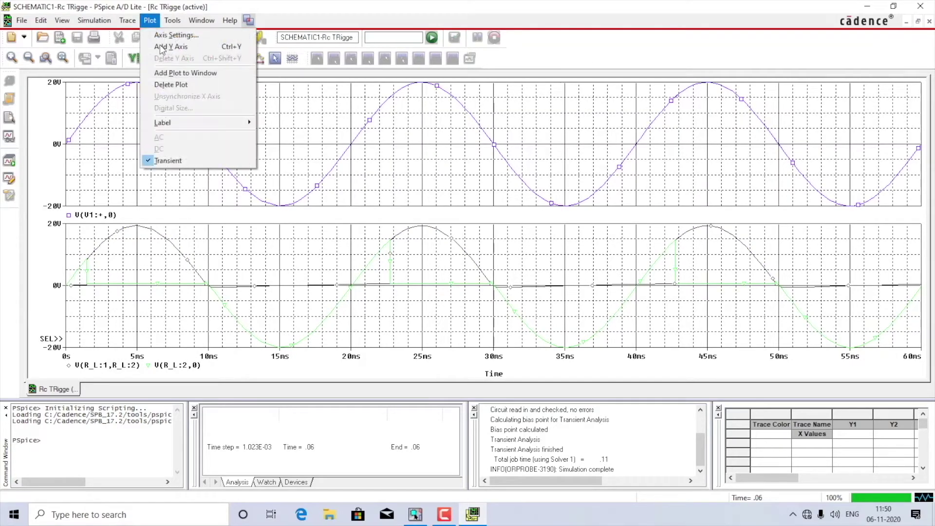
{"action": "left_click", "coordinate": [185, 73]}
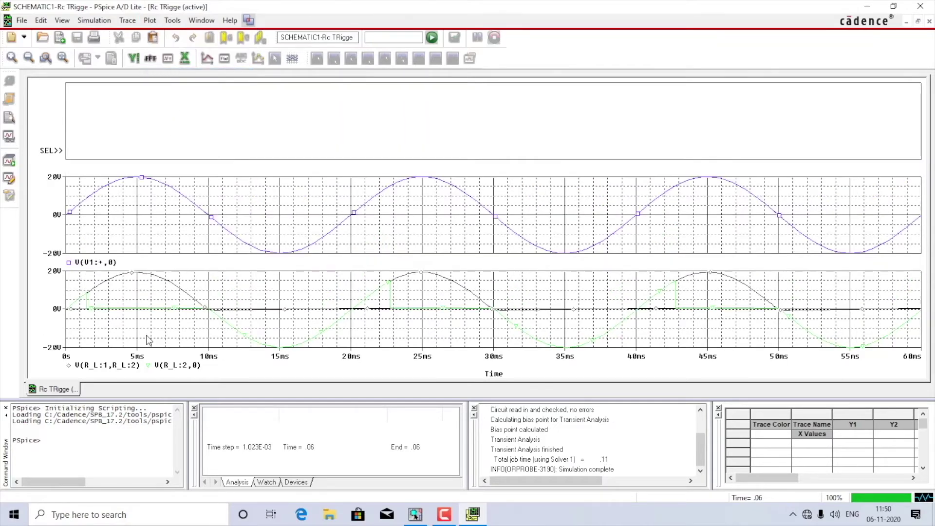
{"action": "left_click", "coordinate": [167, 367]}
{"action": "key", "text": "Delete"}
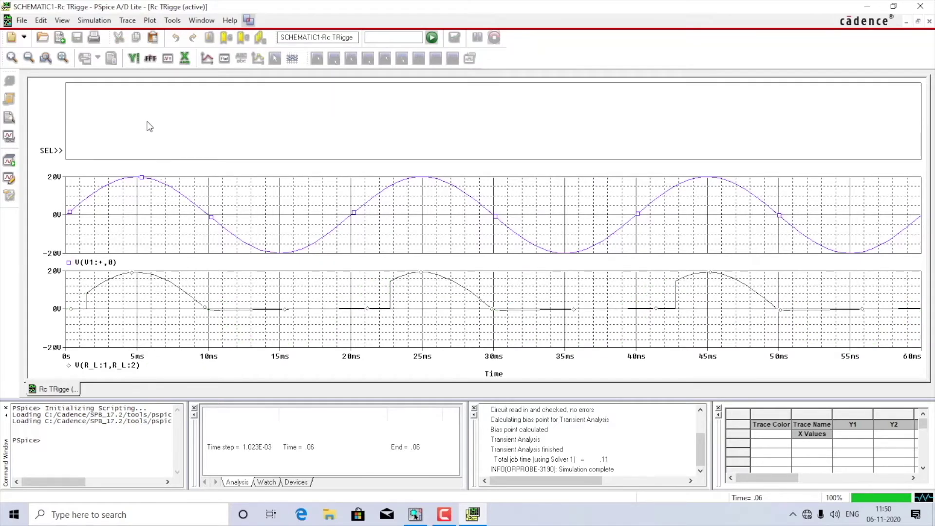
{"action": "key", "text": "ctrl+v"}
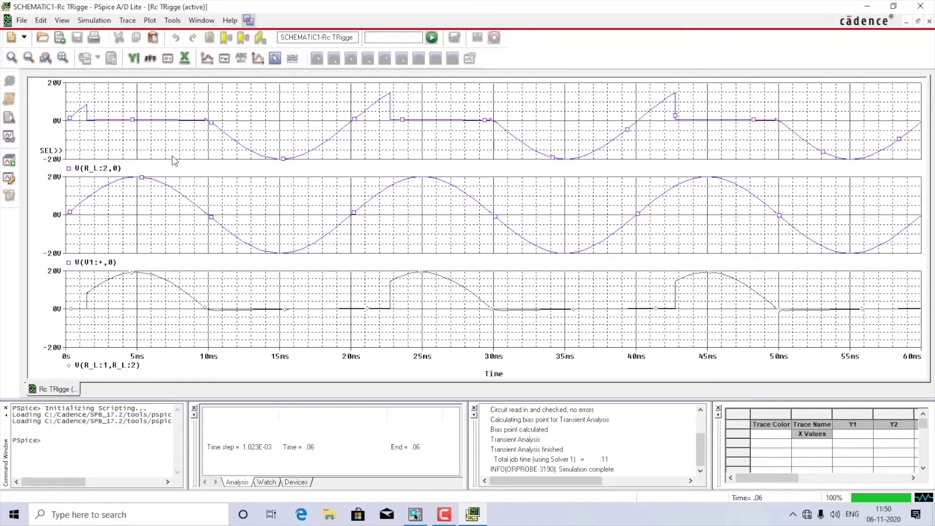
Add a fourth plot to the window and show the capacitor voltage V(C:1) in it
{"action": "left_click", "coordinate": [150, 20]}
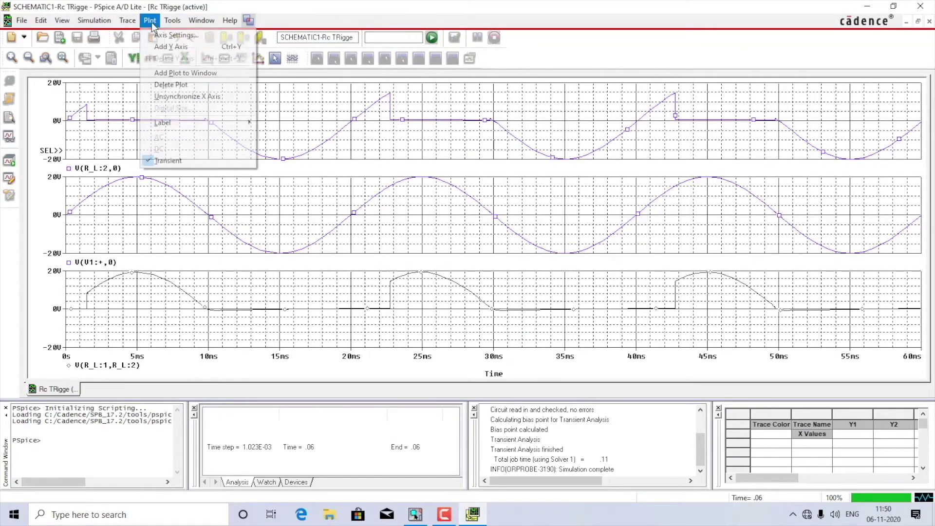
{"action": "left_click", "coordinate": [168, 74]}
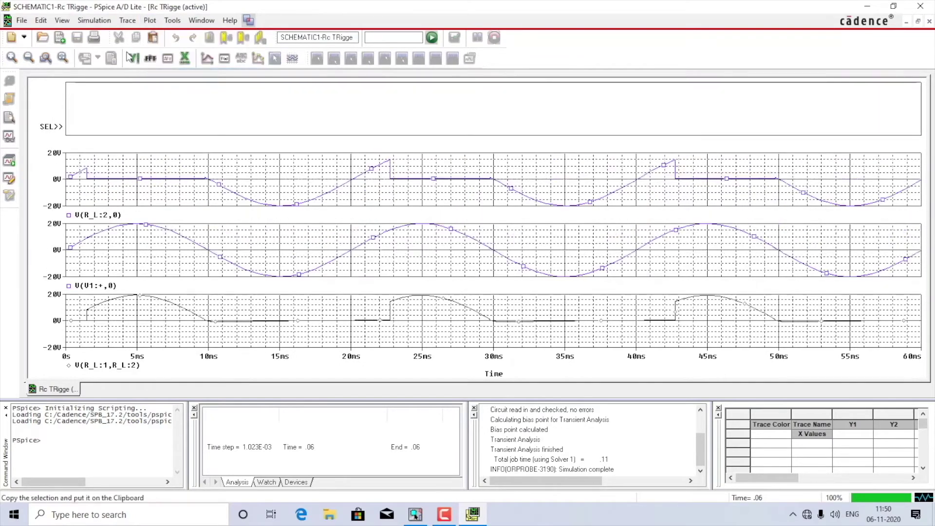
{"action": "left_click", "coordinate": [125, 21]}
{"action": "left_click", "coordinate": [142, 35]}
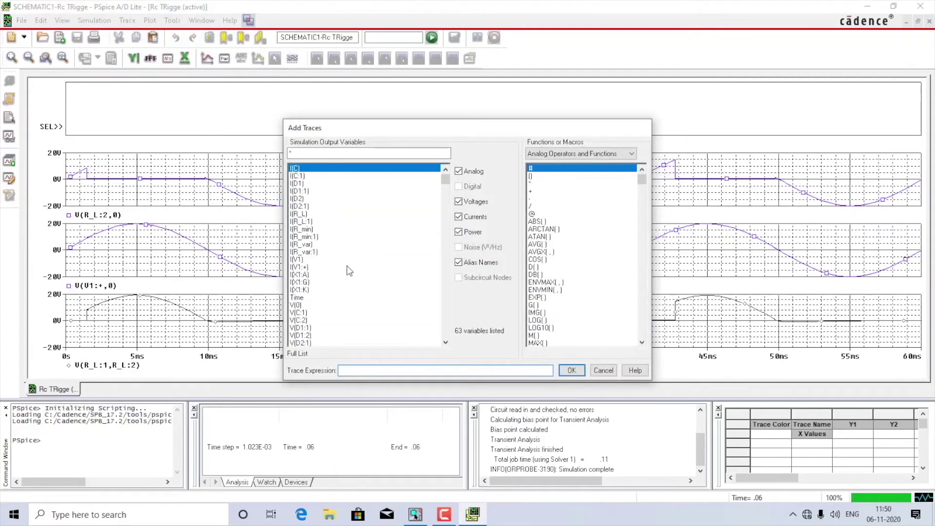
{"action": "double_click", "coordinate": [298, 313]}
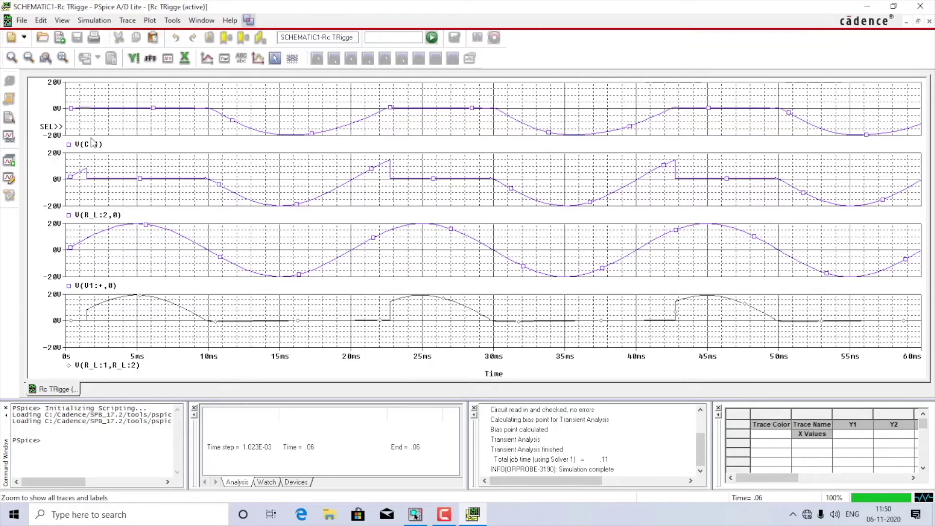
Give the V(C:1) plot's Y axis a user-defined range with an upper limit of 2V
{"action": "left_click", "coordinate": [150, 20]}
{"action": "left_click", "coordinate": [219, 33]}
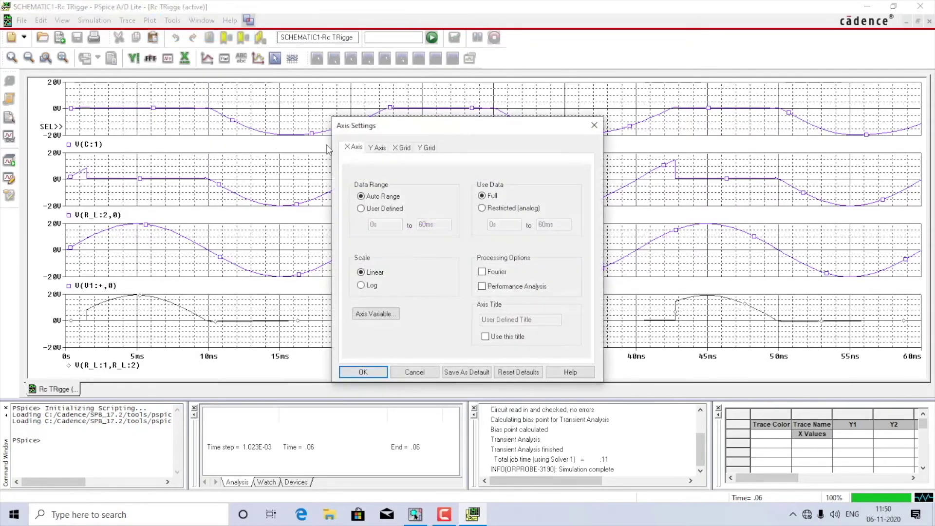
{"action": "left_click", "coordinate": [377, 147]}
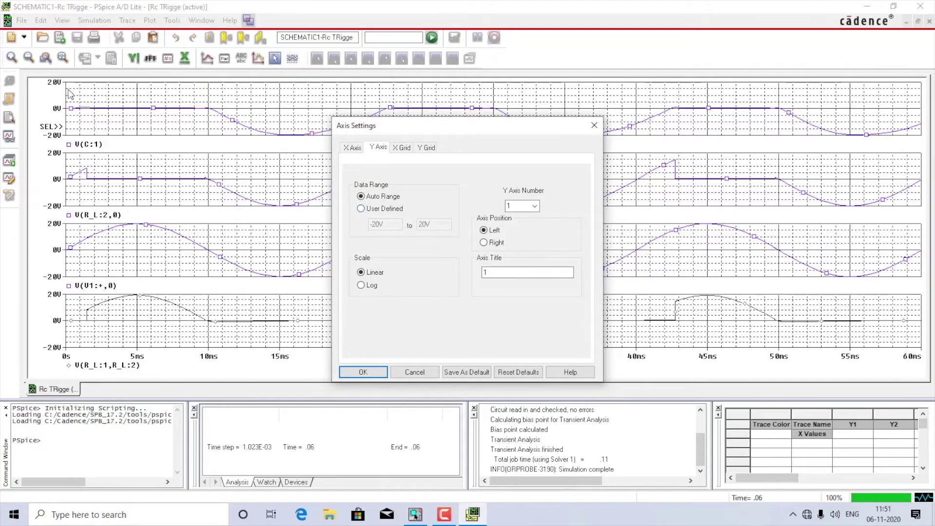
{"action": "left_click", "coordinate": [361, 208]}
{"action": "key", "text": "Tab"}
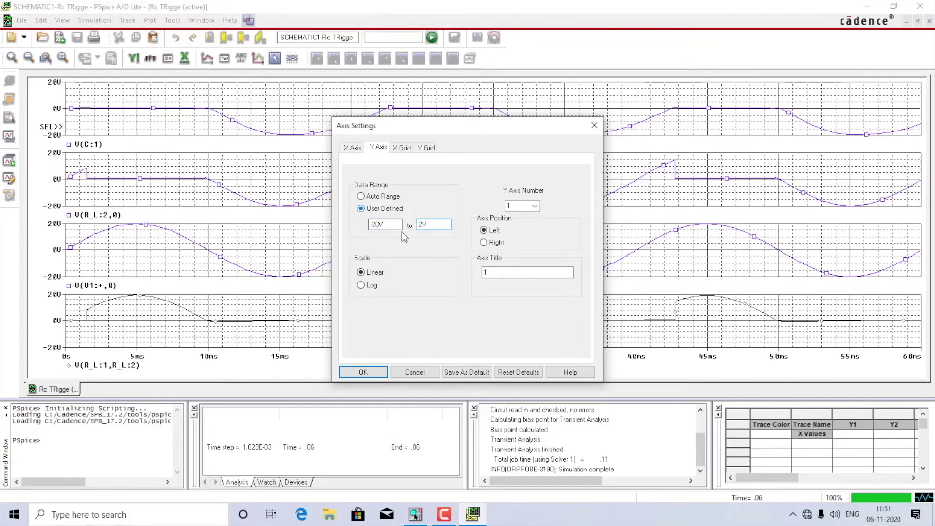
{"action": "type", "text": "2V"}
{"action": "left_click", "coordinate": [372, 370]}
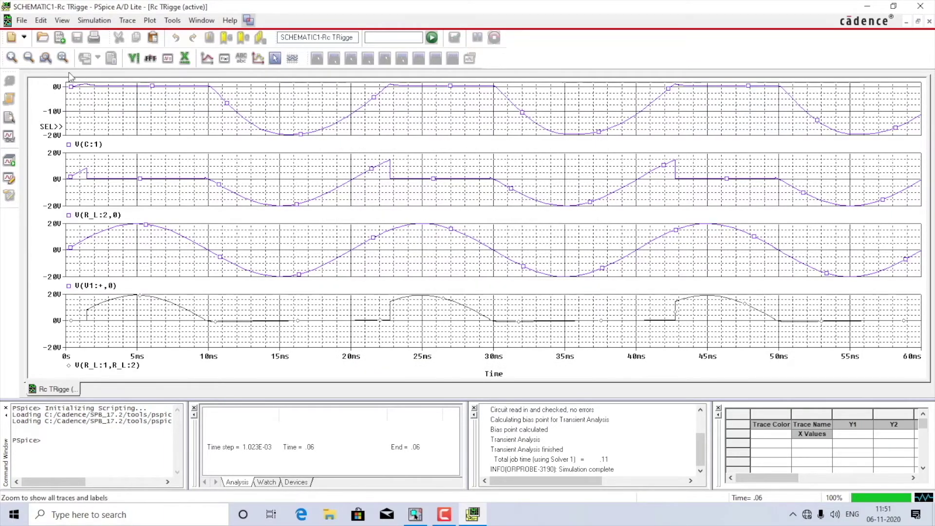
Set the lower limit of the V(C:1) plot's Y axis range to 0
{"action": "left_click", "coordinate": [153, 22]}
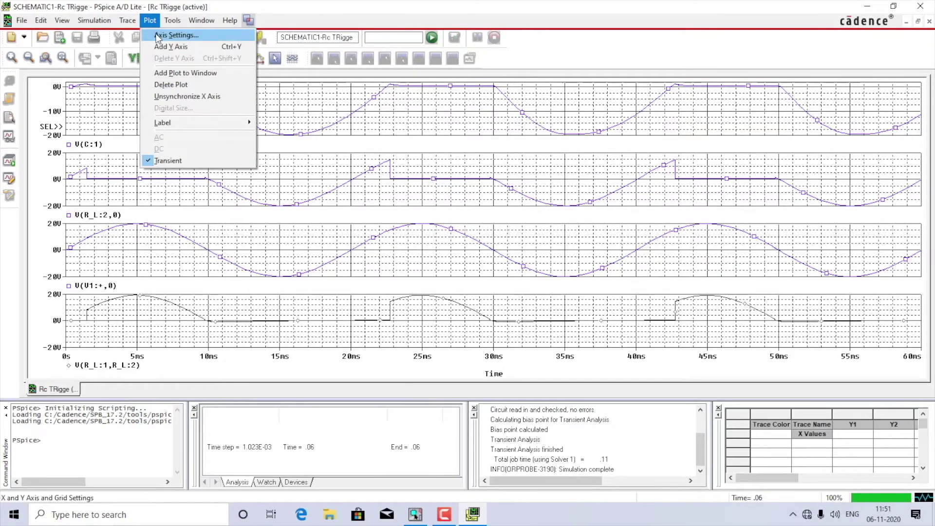
{"action": "left_click", "coordinate": [175, 35]}
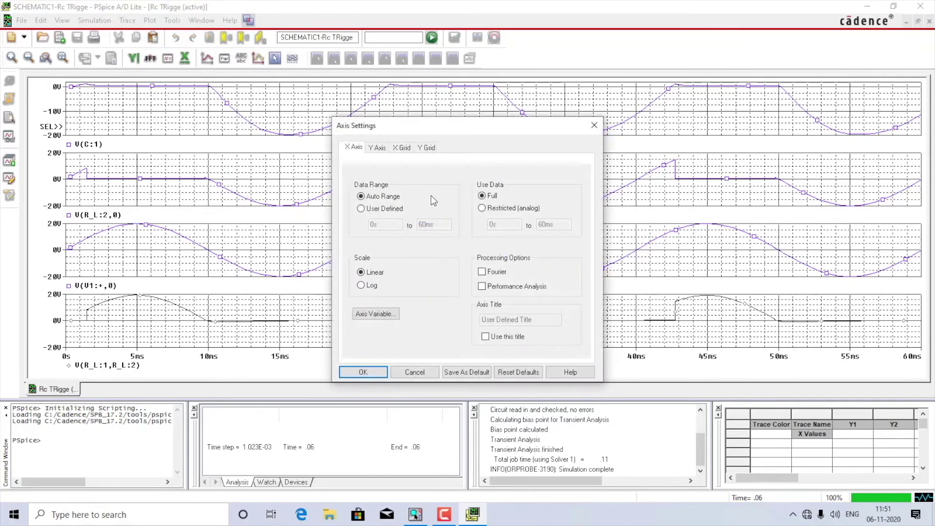
{"action": "left_click", "coordinate": [379, 148]}
{"action": "left_click_drag", "start_coordinate": [392, 224], "coordinate": [341, 237]}
{"action": "type", "text": "0"}
{"action": "key", "text": "Return"}
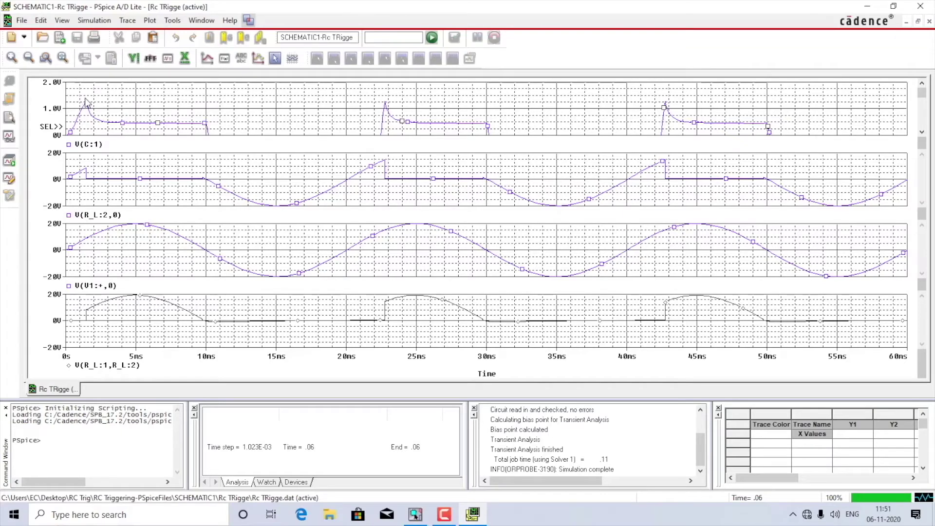
Consult the circuit in the OrCAD Capture schematic, return to PSpice A/D and delete the V(C:1) plot
{"action": "left_click", "coordinate": [418, 512]}
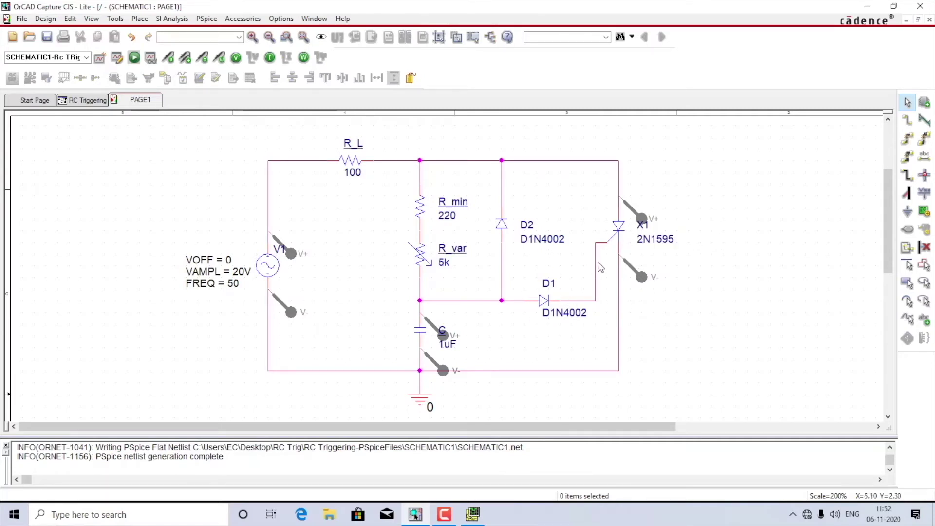
{"action": "left_click", "coordinate": [480, 516]}
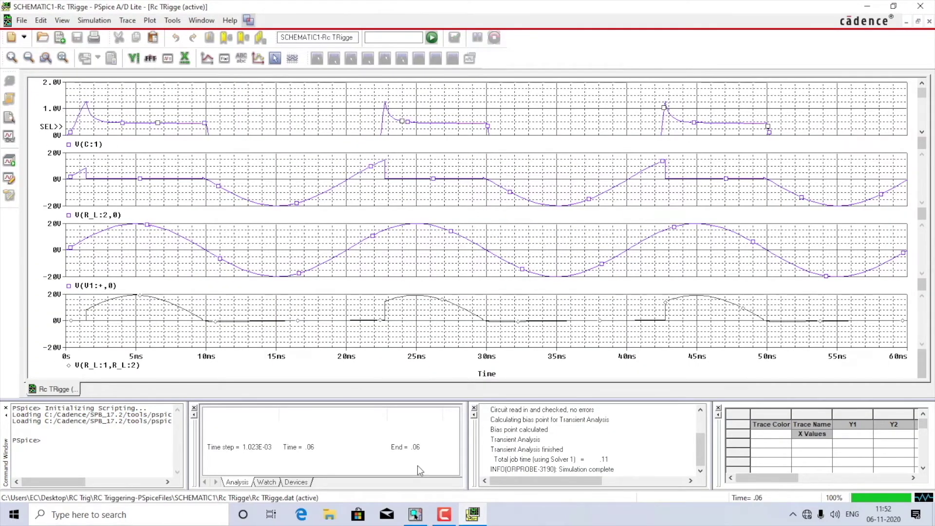
{"action": "left_click", "coordinate": [416, 519]}
{"action": "left_click", "coordinate": [149, 20]}
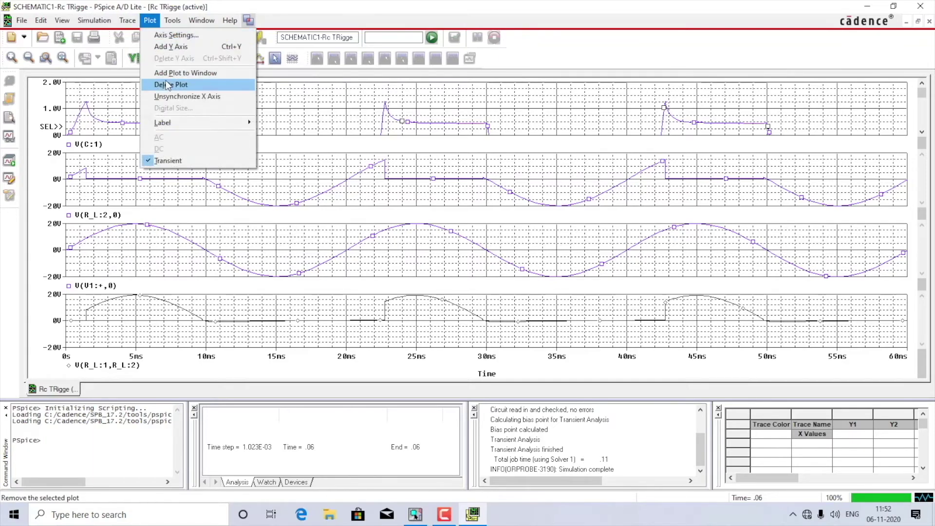
{"action": "left_click", "coordinate": [168, 81]}
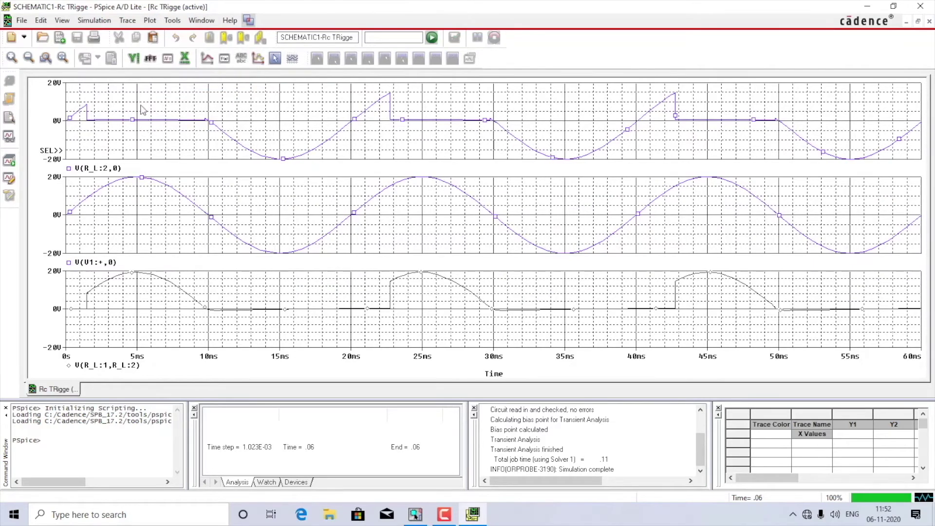
Add the V(C:1) trace to the plot that shows V(R_L:2,0)
{"action": "left_click", "coordinate": [128, 20]}
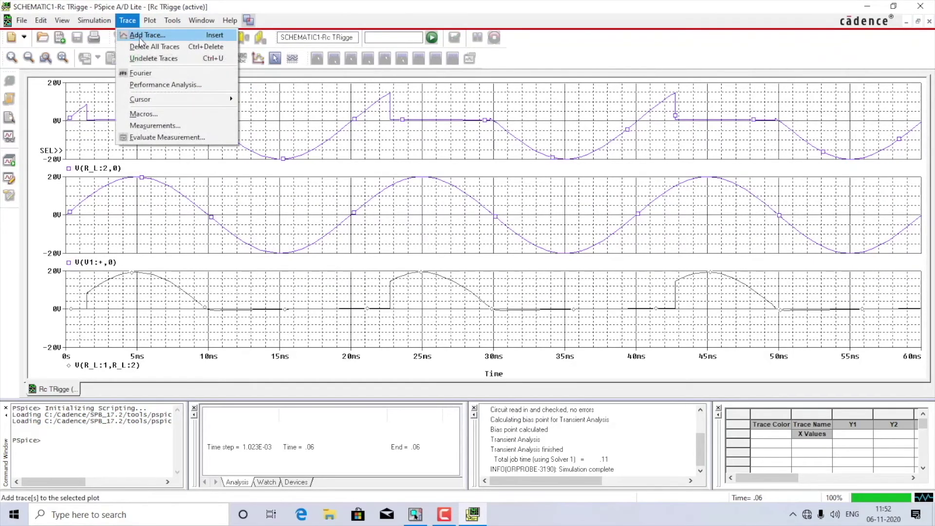
{"action": "left_click", "coordinate": [139, 37]}
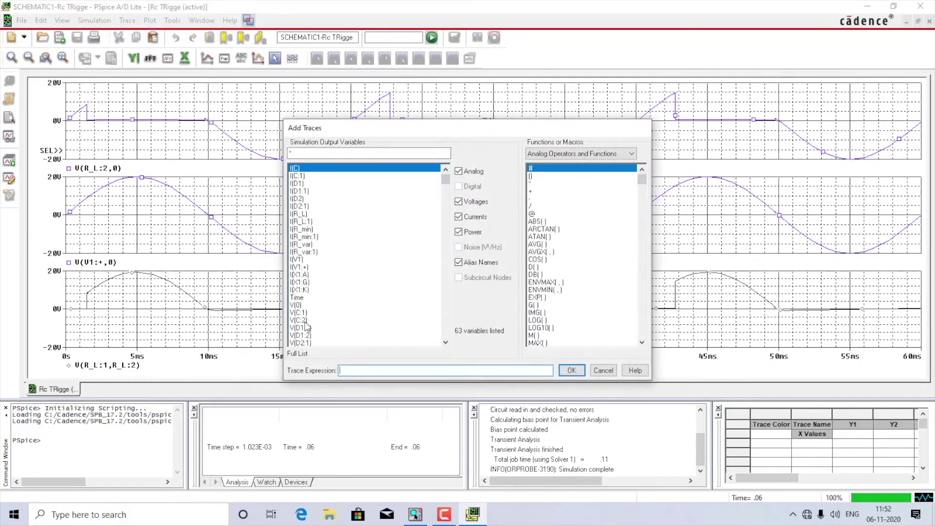
{"action": "double_click", "coordinate": [300, 314]}
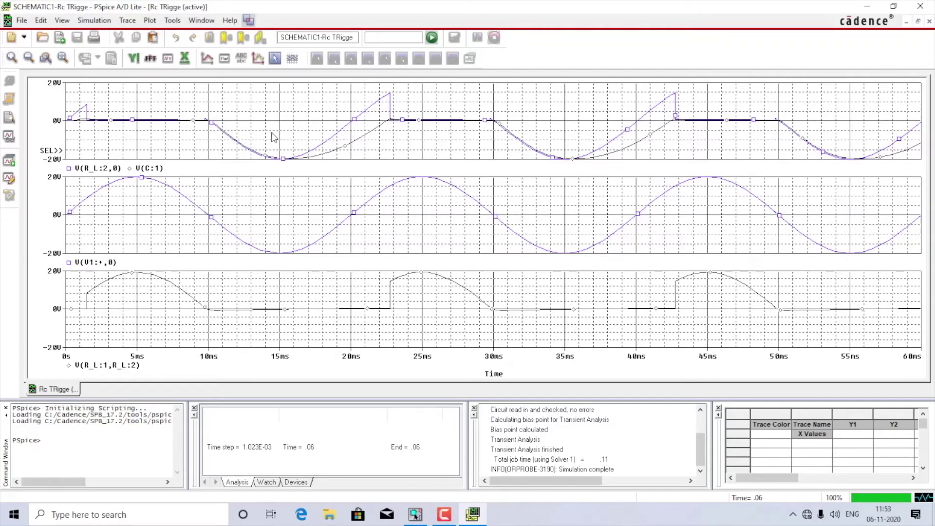
Delete the V(V1:+,0) plot and the V(R_L:1,R_L:2) plot, keeping only the plot with V(R_L:2,0) and V(C:1)
{"action": "left_click", "coordinate": [226, 229]}
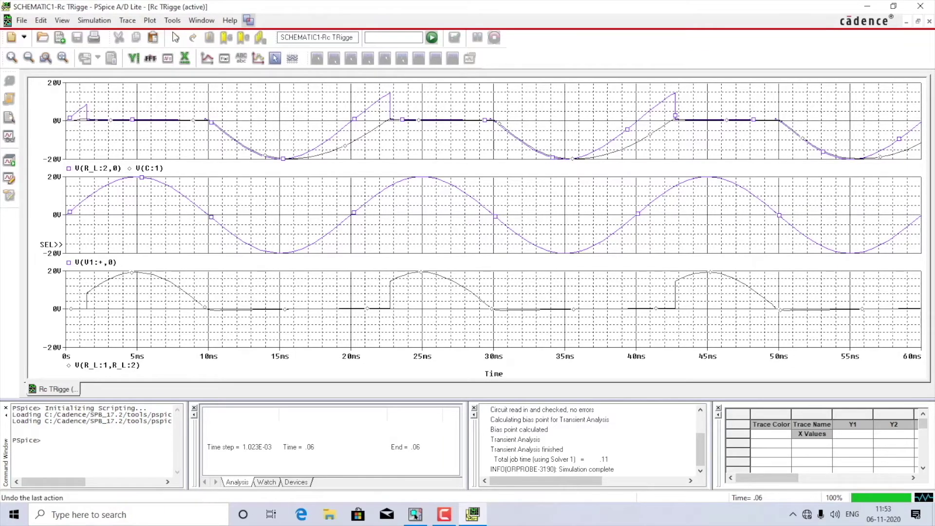
{"action": "left_click", "coordinate": [150, 20]}
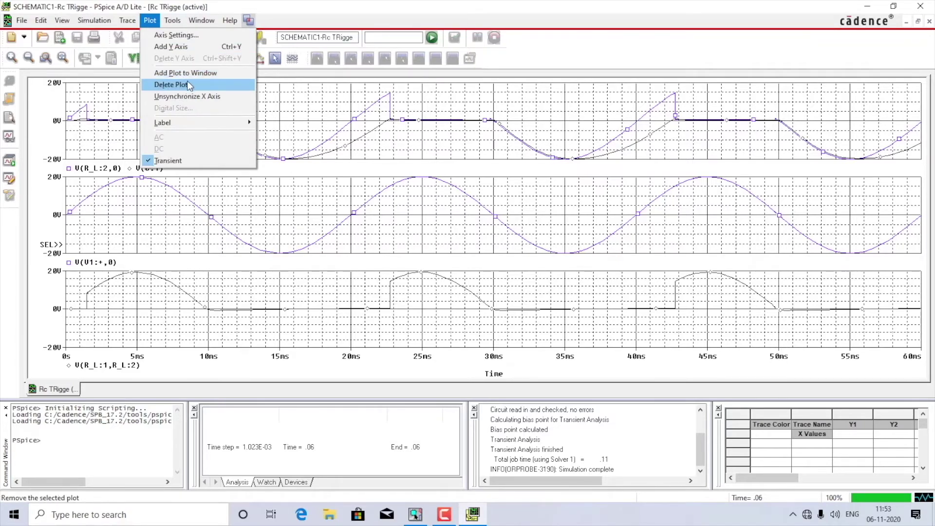
{"action": "left_click", "coordinate": [188, 82]}
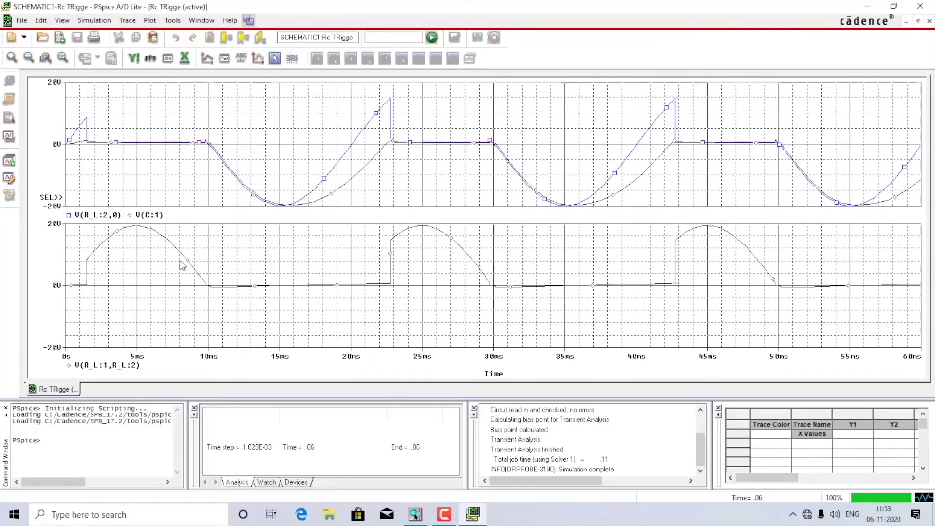
{"action": "left_click", "coordinate": [149, 20]}
{"action": "left_click", "coordinate": [185, 84]}
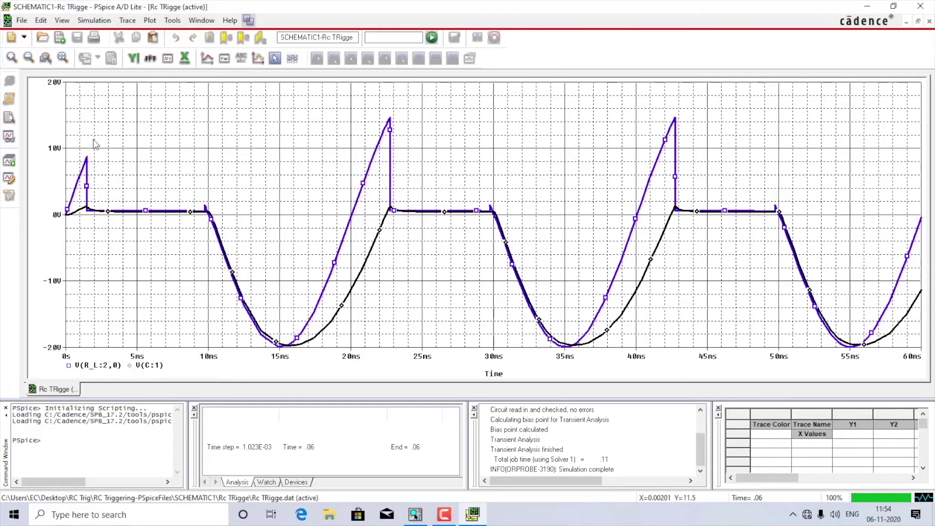
Add the V(V1:+) trace to the plot that shows V(R_L:2,0) and V(C:1)
{"action": "left_click", "coordinate": [128, 20]}
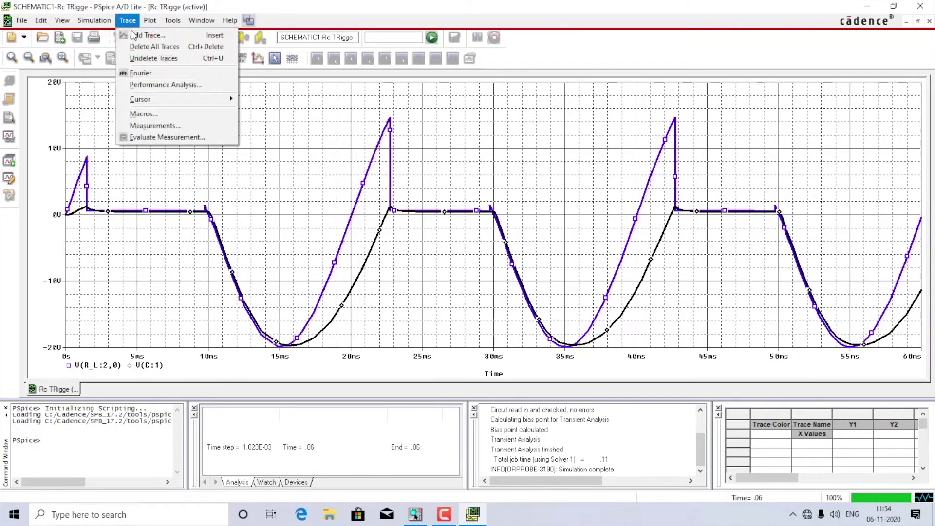
{"action": "left_click", "coordinate": [146, 35]}
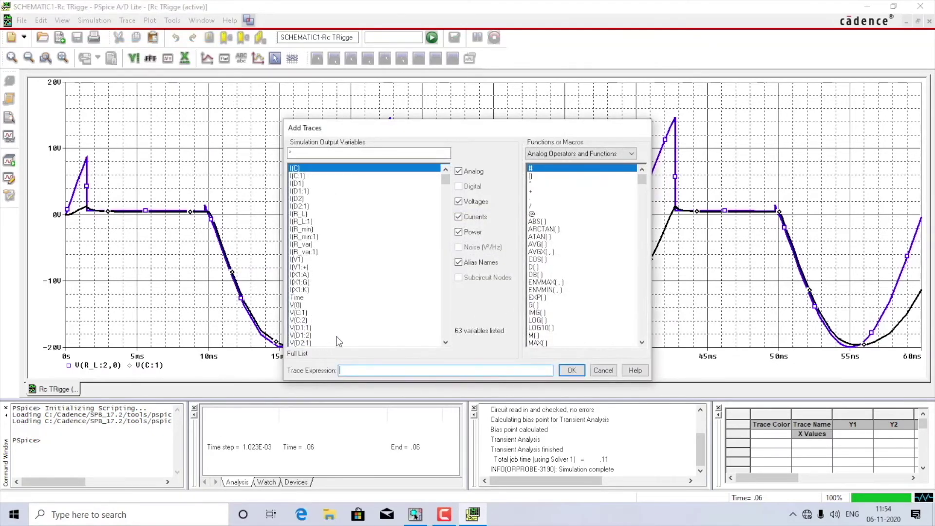
{"action": "left_click", "coordinate": [444, 324]}
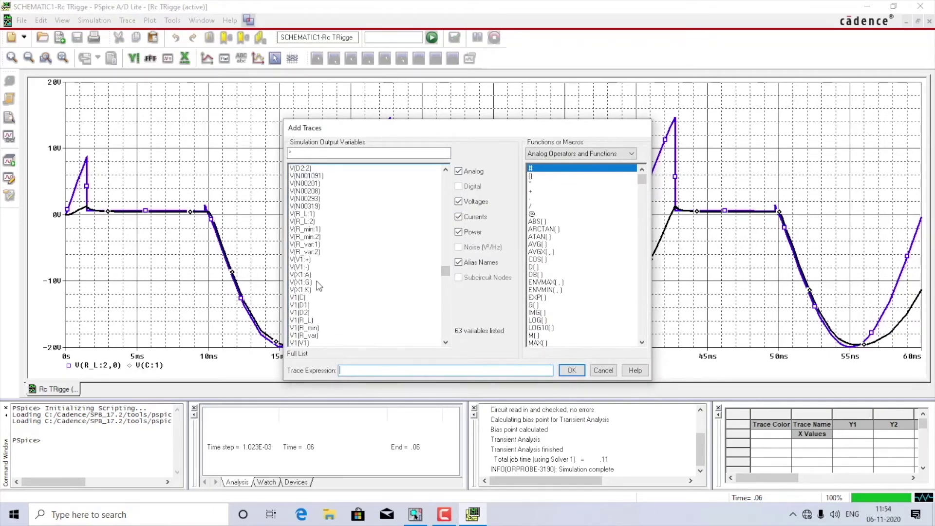
{"action": "left_click", "coordinate": [306, 260]}
{"action": "key", "text": "Return"}
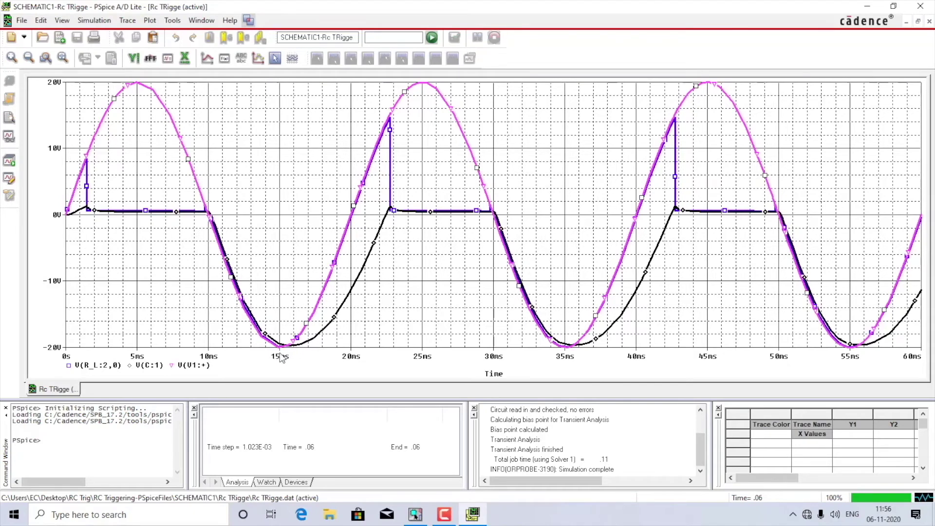
Switch to the OrCAD Capture schematic, set resistor R_var to 7k and rerun the PSpice simulation
{"action": "left_click", "coordinate": [415, 515]}
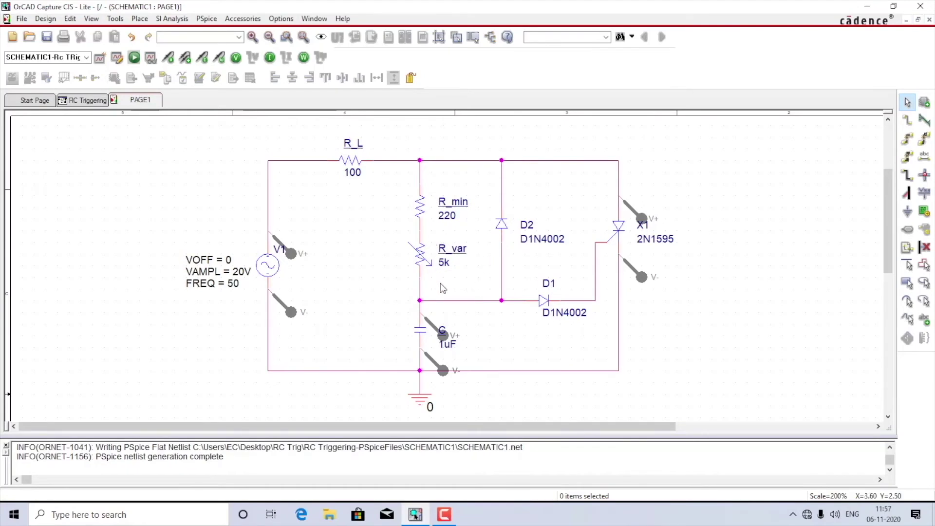
{"action": "double_click", "coordinate": [443, 267]}
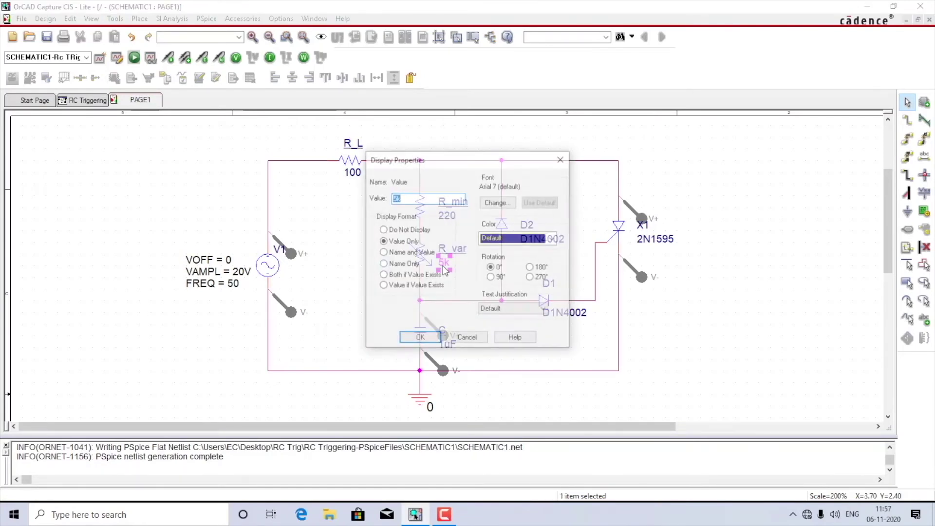
{"action": "type", "text": "7k"}
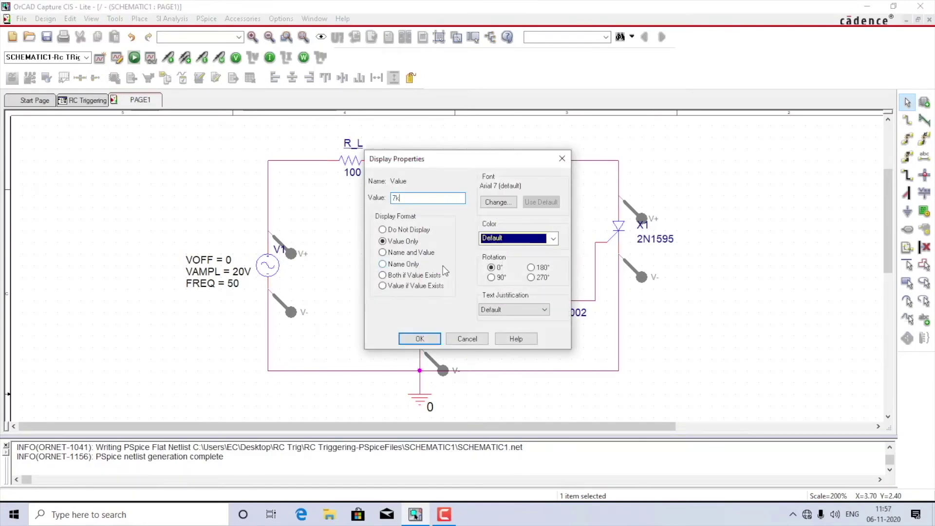
{"action": "key", "text": "Return"}
{"action": "left_click", "coordinate": [462, 280]}
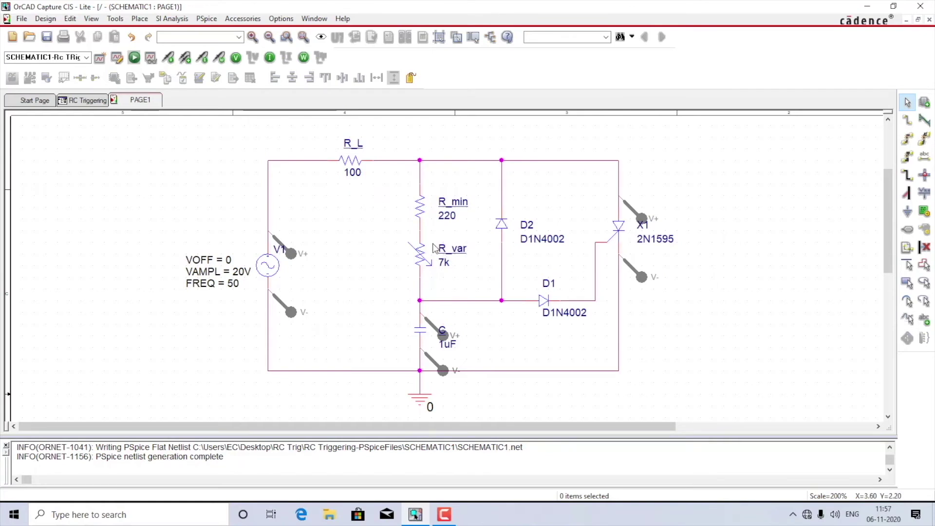
{"action": "left_click", "coordinate": [134, 58]}
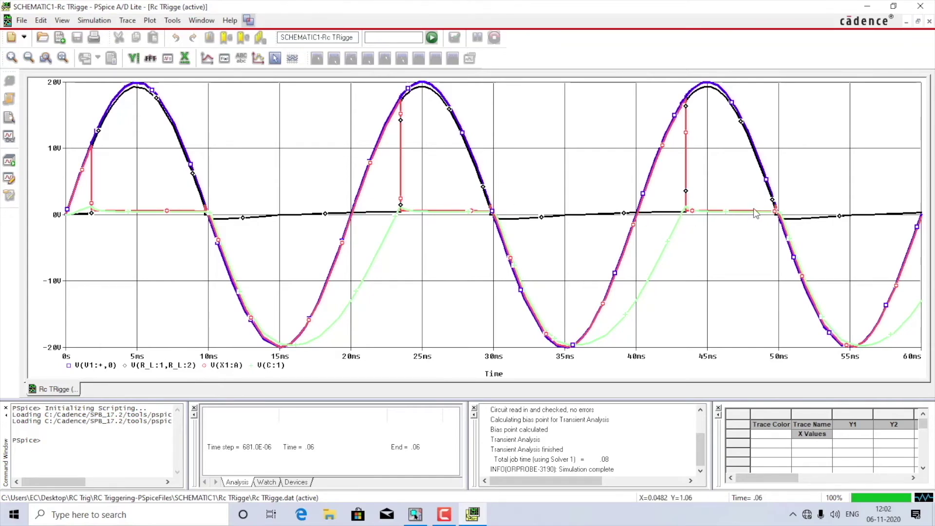
Return to OrCAD Capture and review the simulation profile's transient settings and Parametric Sweep options without changing them
{"action": "key", "text": "alt+Tab"}
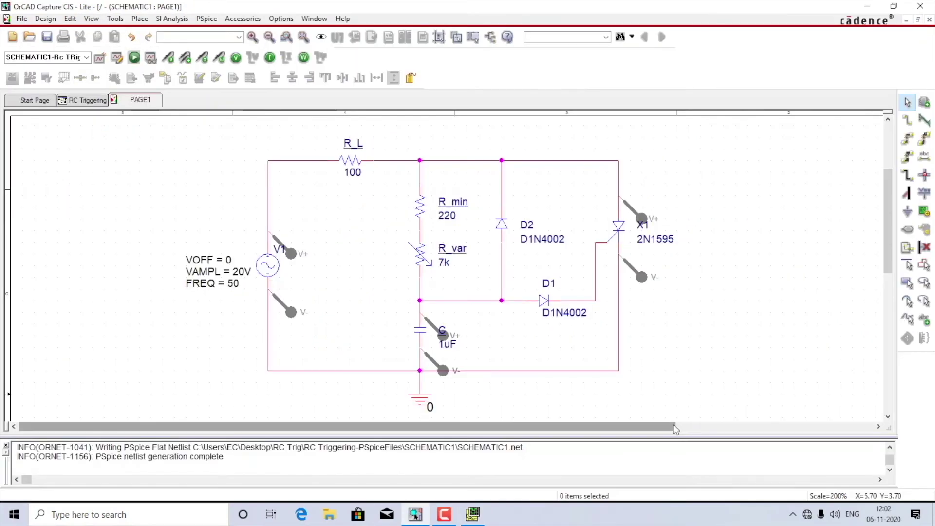
{"action": "left_click_drag", "start_coordinate": [661, 428], "coordinate": [701, 423]}
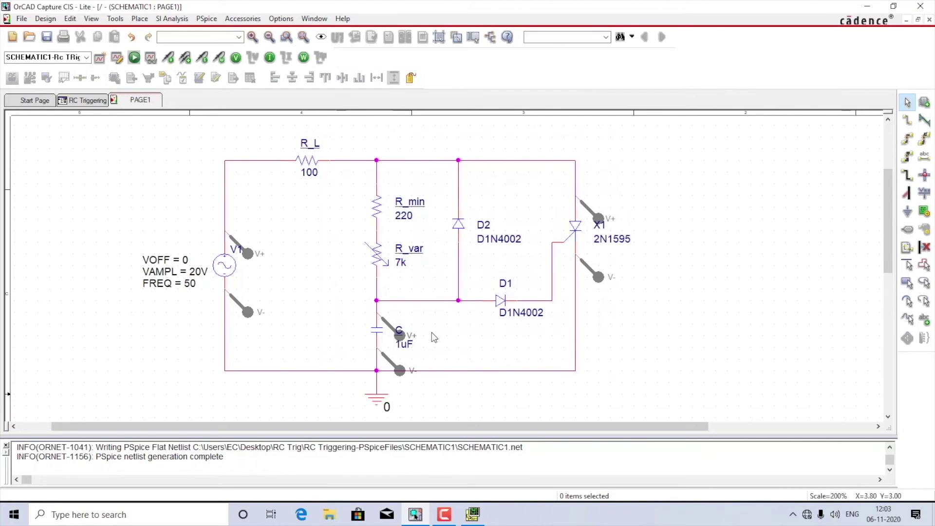
{"action": "left_click", "coordinate": [206, 20]}
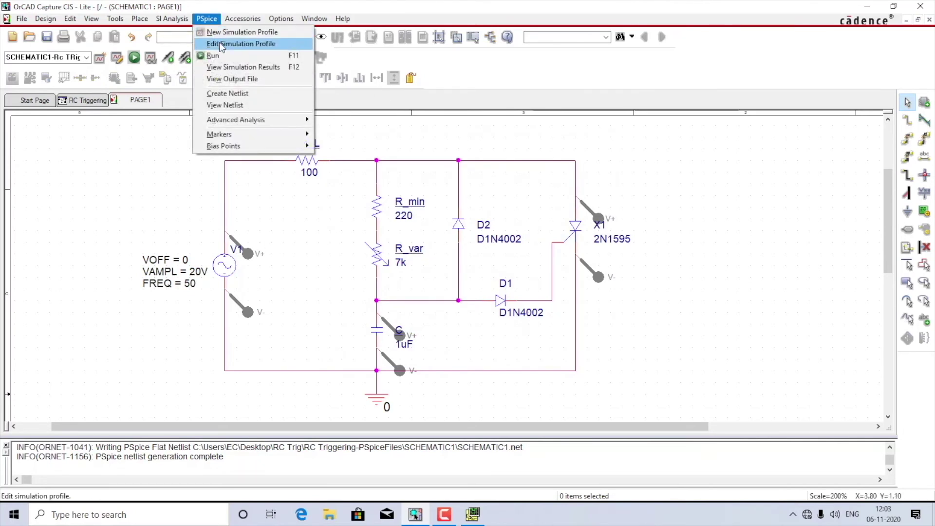
{"action": "left_click", "coordinate": [221, 45]}
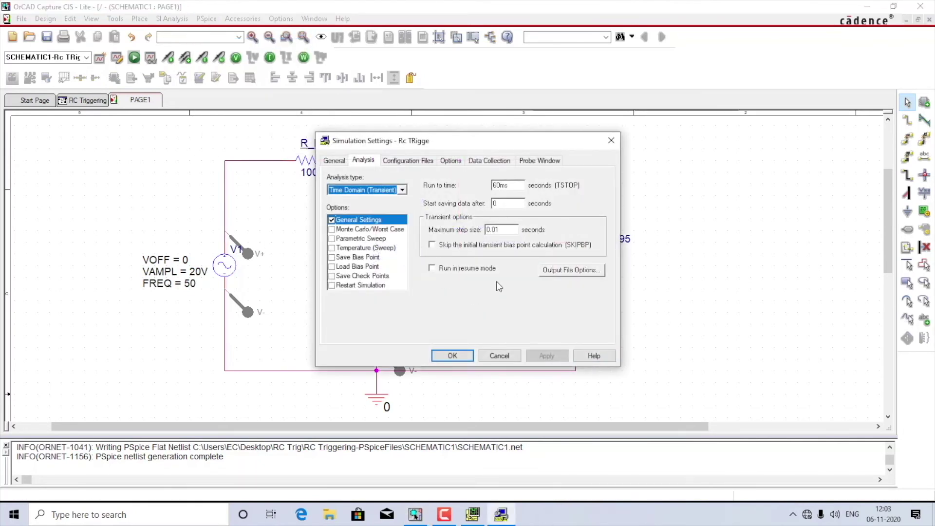
{"action": "left_click_drag", "start_coordinate": [667, 151], "coordinate": [754, 123]}
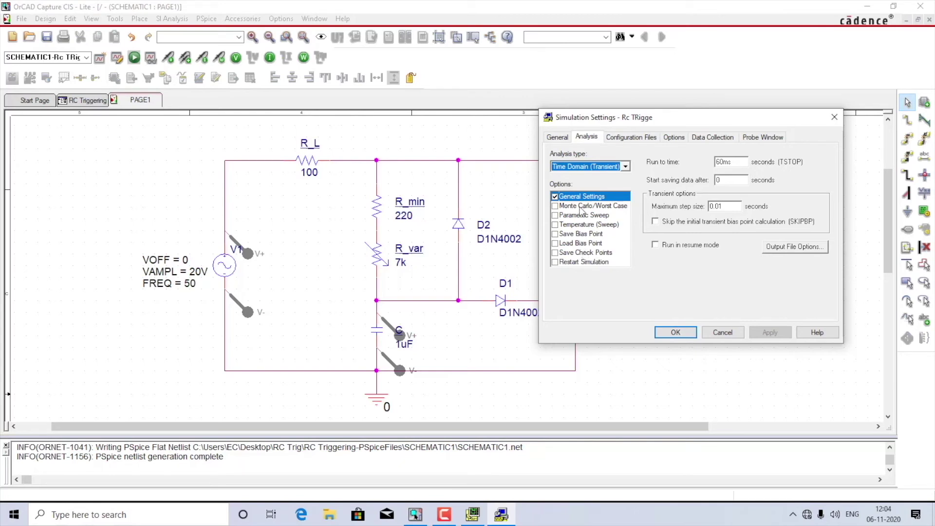
{"action": "left_click", "coordinate": [721, 334]}
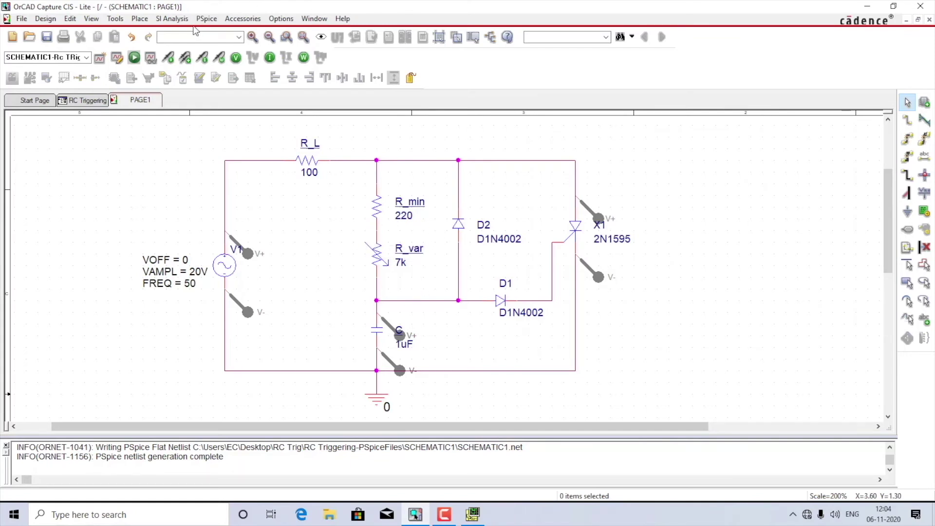
{"action": "left_click", "coordinate": [206, 19]}
{"action": "left_click", "coordinate": [228, 44]}
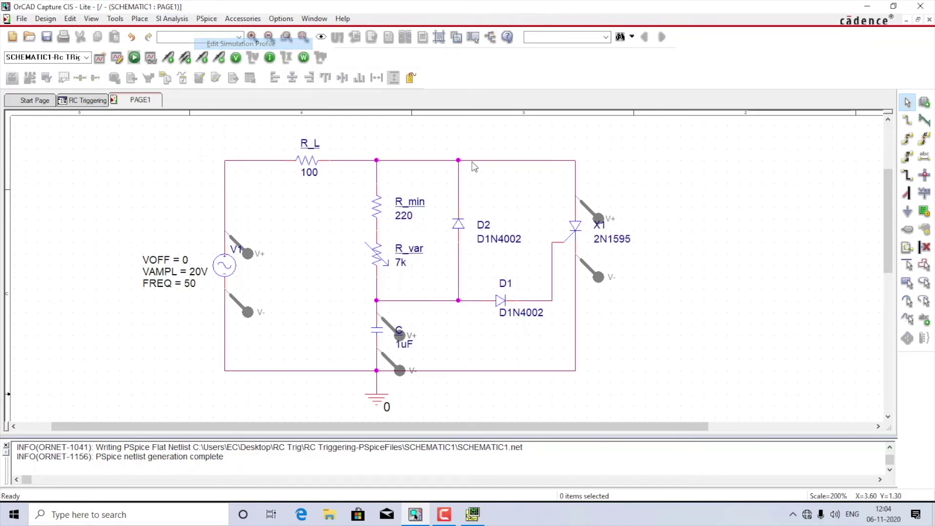
{"action": "left_click", "coordinate": [332, 238]}
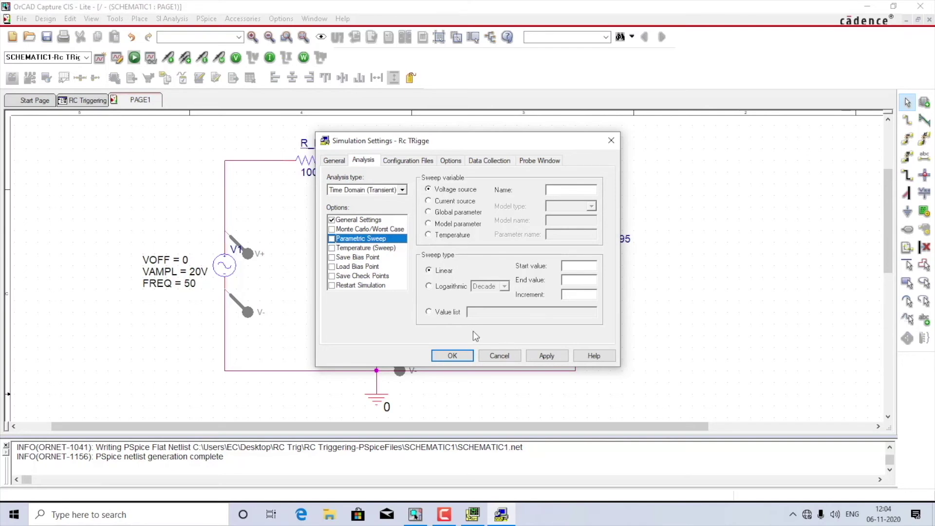
{"action": "left_click", "coordinate": [499, 355]}
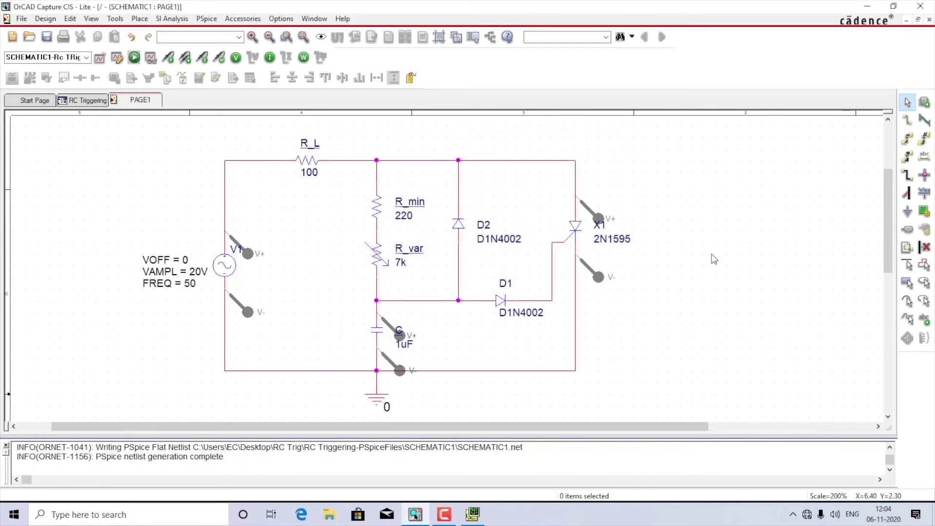
Find the PARAM part from the SPECIAL library and place it above and beside thyristor X1
{"action": "key", "text": "p"}
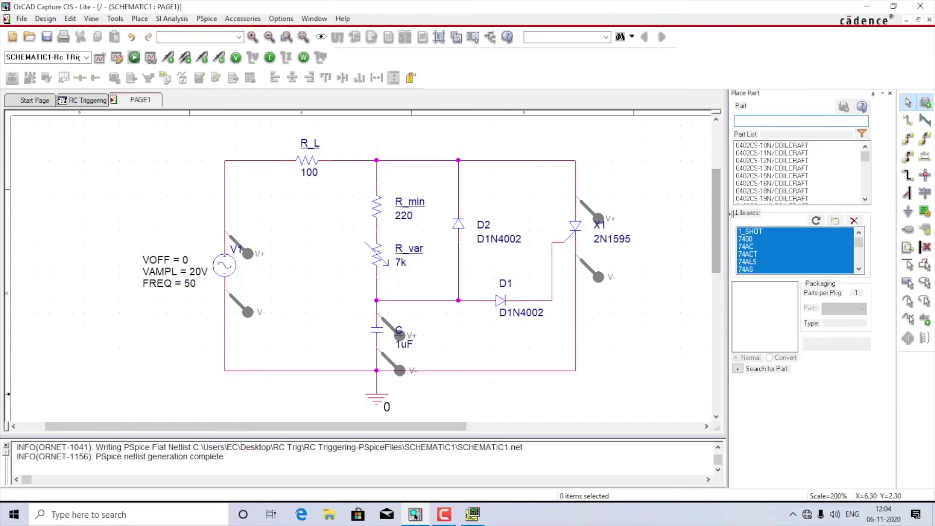
{"action": "left_click", "coordinate": [754, 123]}
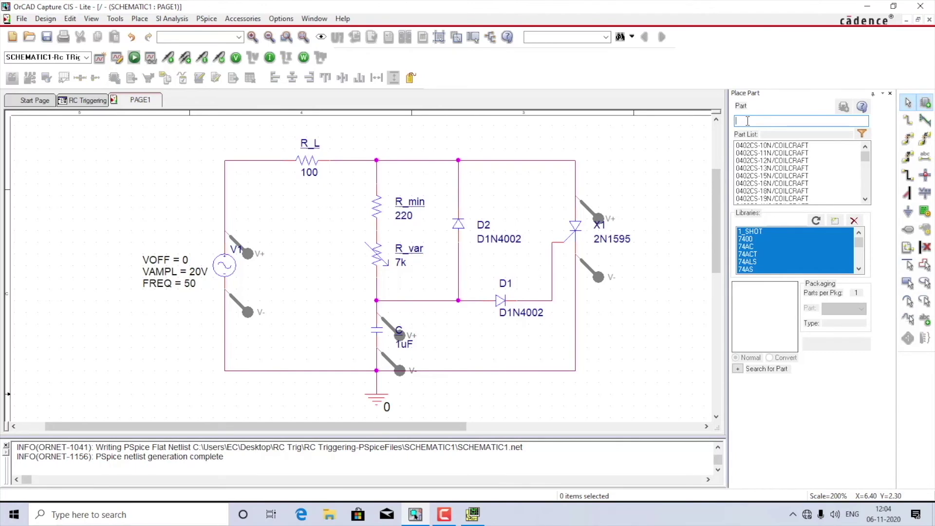
{"action": "type", "text": "param"}
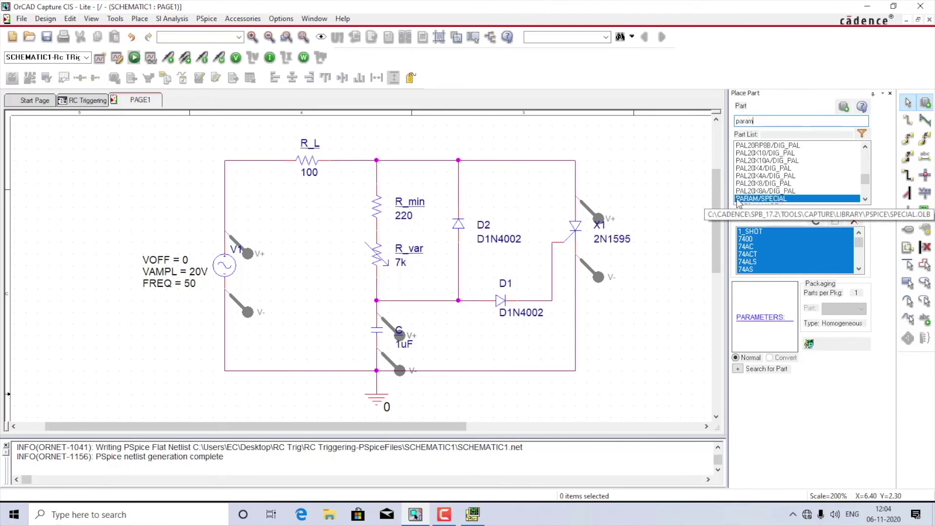
{"action": "double_click", "coordinate": [776, 200]}
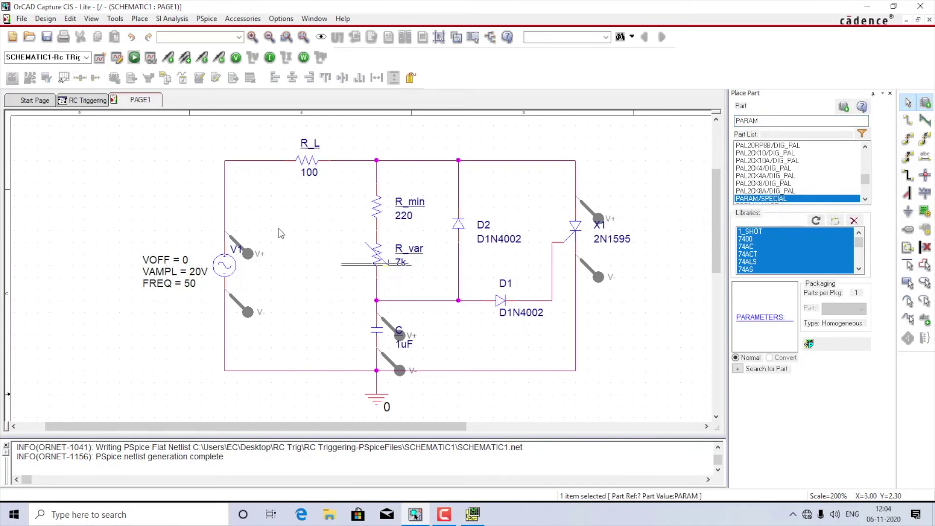
{"action": "left_click", "coordinate": [613, 141]}
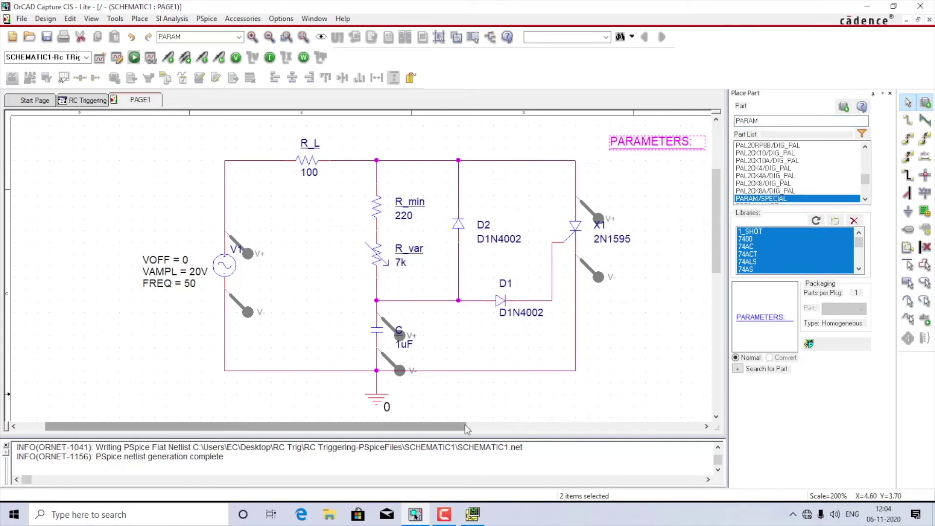
{"action": "left_click_drag", "start_coordinate": [465, 424], "coordinate": [539, 424]}
{"action": "left_click", "coordinate": [537, 397]}
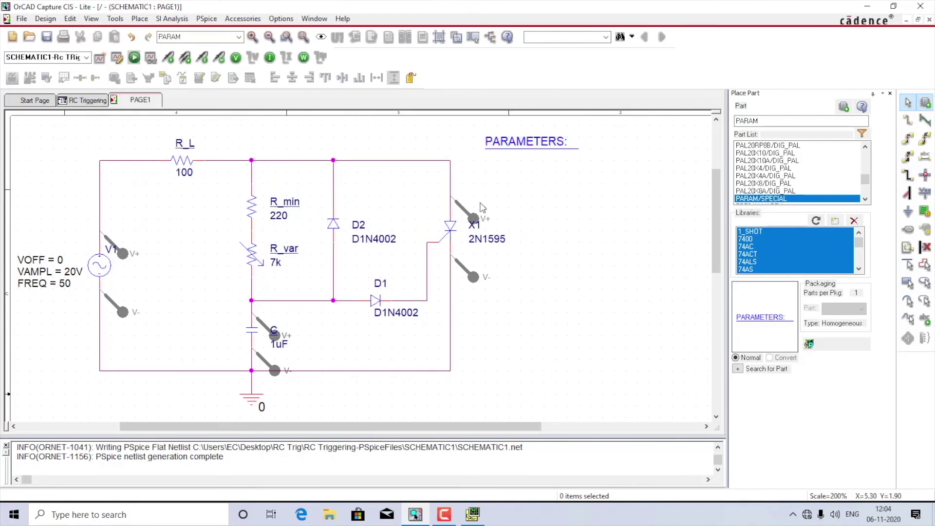
Replace the value of the variable resistor R_var with the parameter expression {R_var}
{"action": "double_click", "coordinate": [276, 263]}
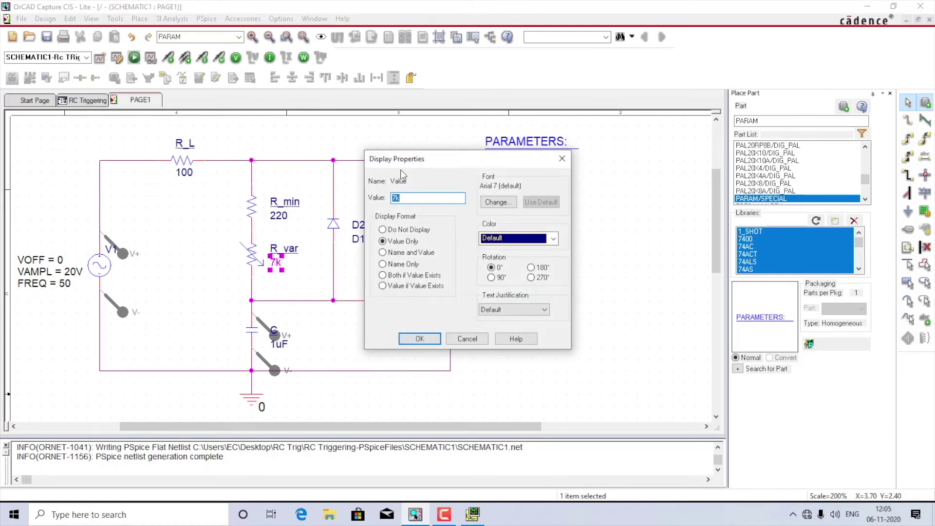
{"action": "type", "text": "{"}
{"action": "left_click", "coordinate": [422, 339]}
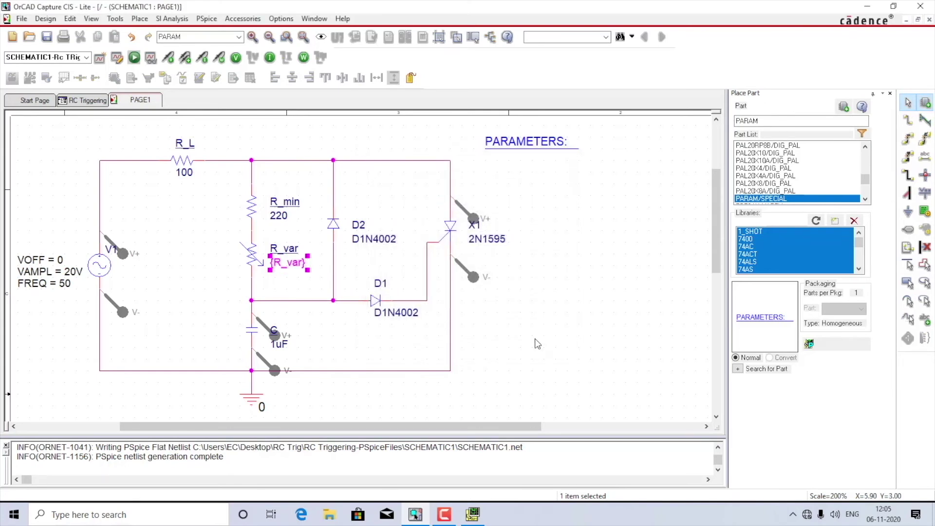
Add a new property named R_var with the value 5k to the PARAMETERS part
{"action": "double_click", "coordinate": [539, 147]}
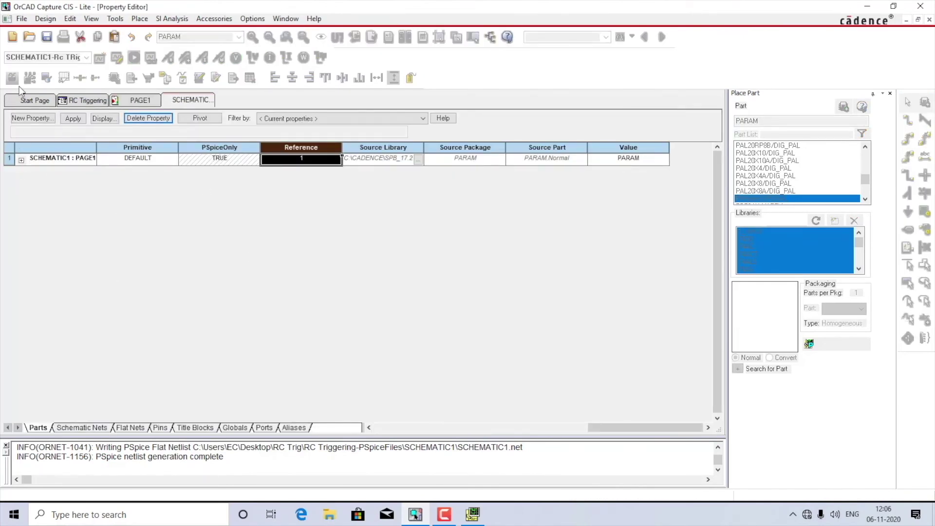
{"action": "left_click", "coordinate": [47, 126]}
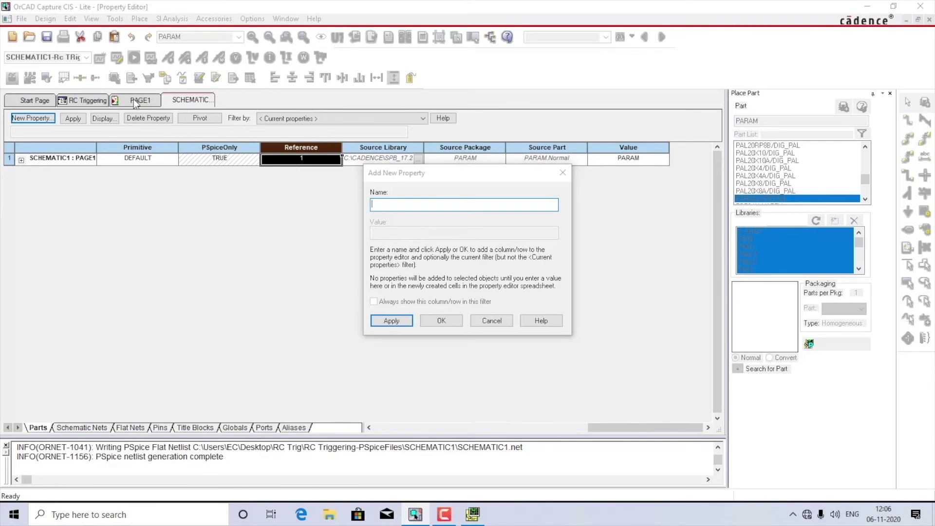
{"action": "type", "text": "R_var"}
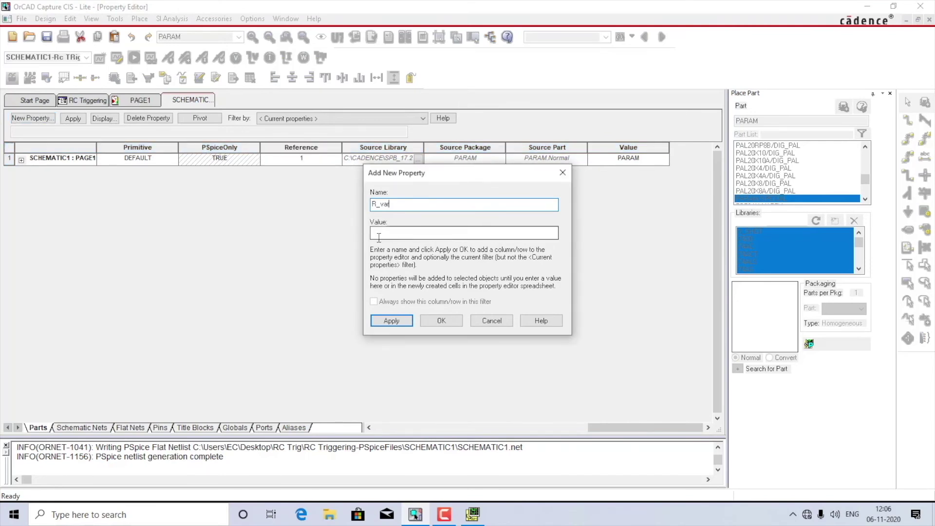
{"action": "left_click", "coordinate": [378, 238]}
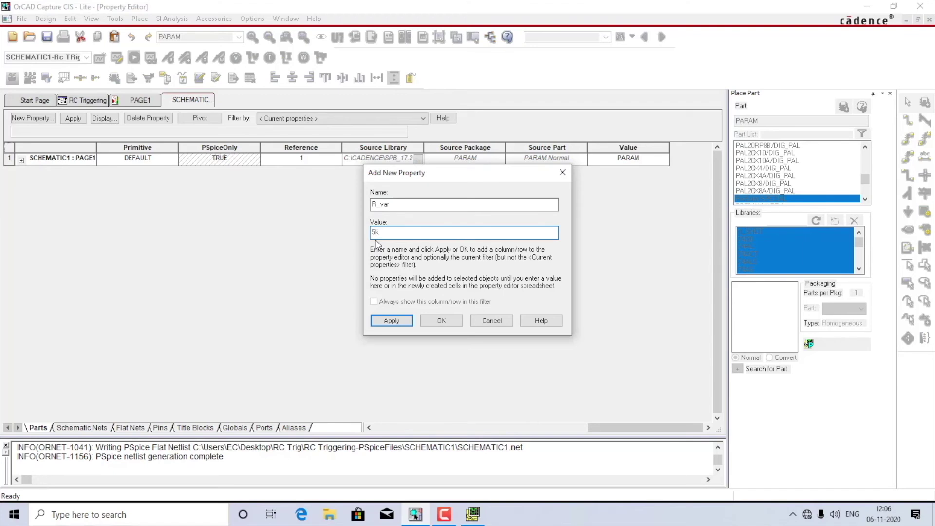
{"action": "left_click", "coordinate": [436, 325]}
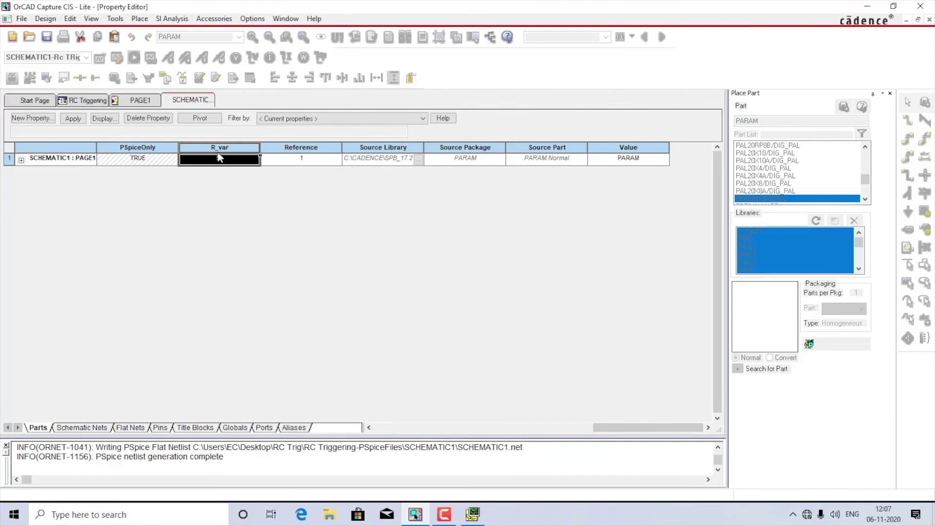
Display both name and value of the R_var property on the PARAMETERS part, and close the property editor
{"action": "left_click", "coordinate": [103, 118]}
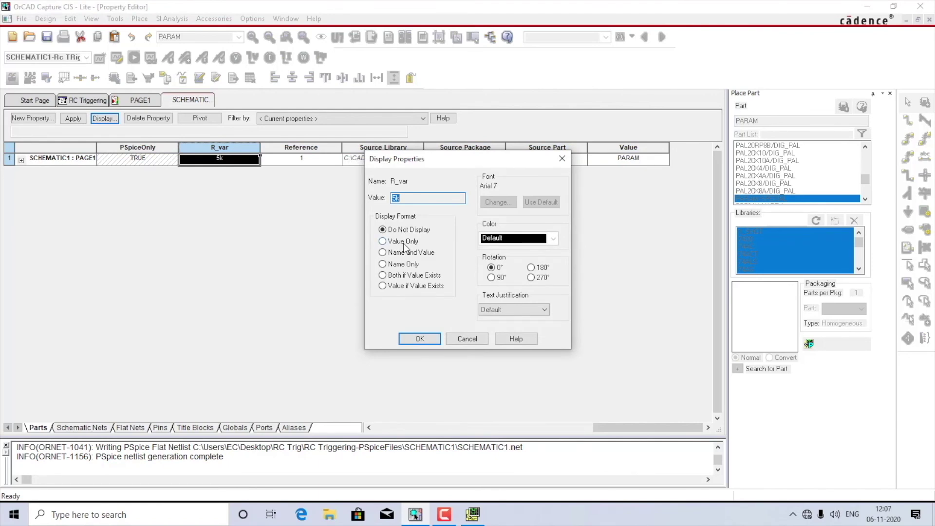
{"action": "left_click", "coordinate": [404, 253]}
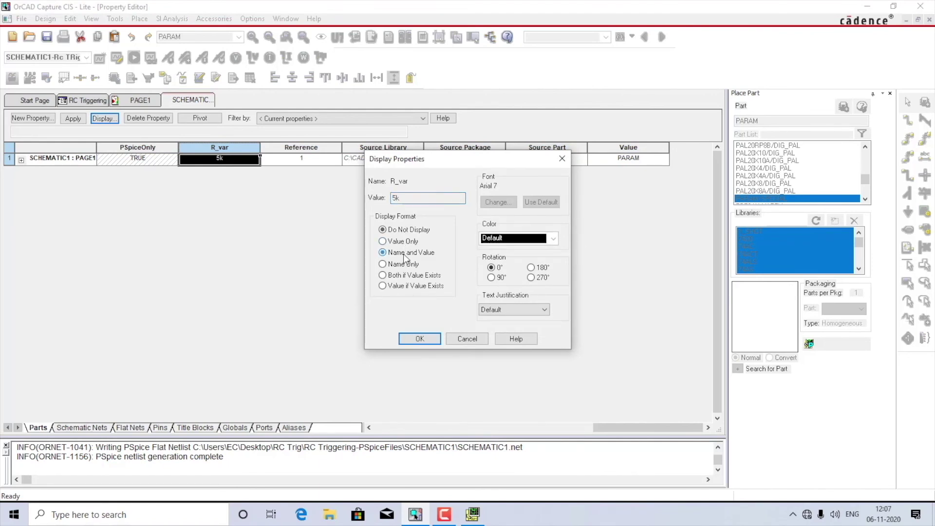
{"action": "left_click", "coordinate": [413, 339]}
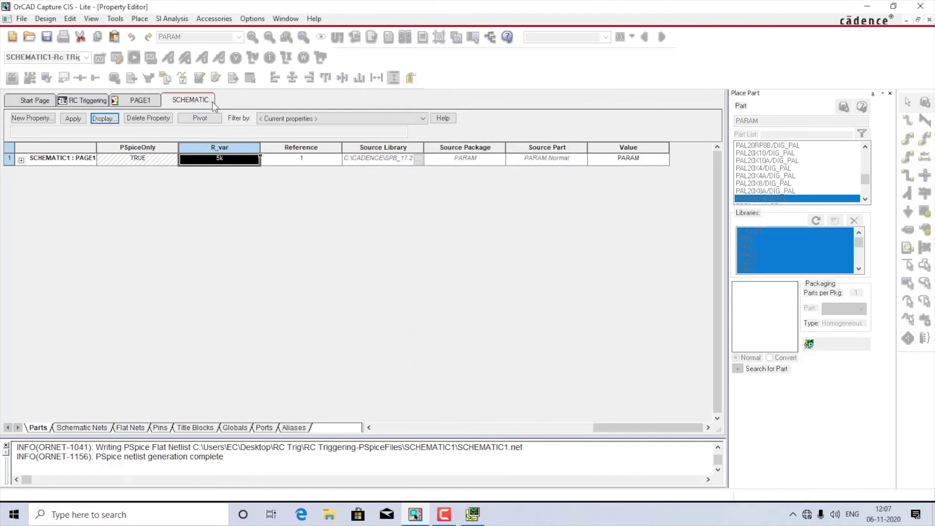
{"action": "right_click", "coordinate": [179, 102]}
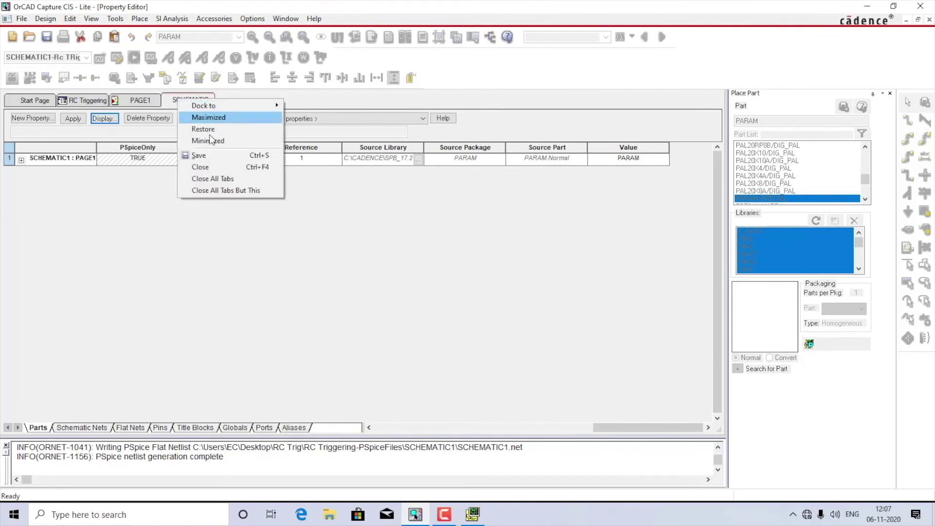
{"action": "left_click", "coordinate": [217, 161]}
{"action": "left_click", "coordinate": [535, 198]}
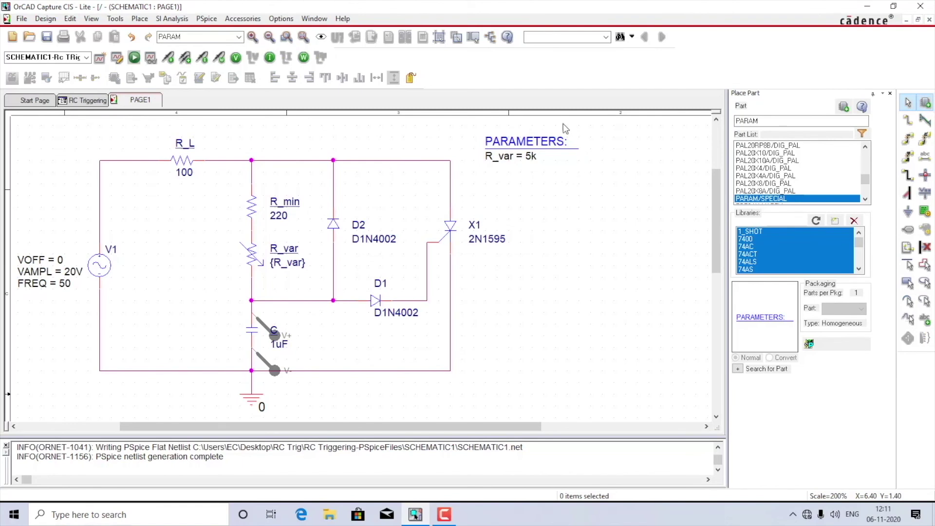
Enable a parametric sweep of global parameter R_var in the simulation profile, linear from 5k to 10k in increments of 500
{"action": "left_click", "coordinate": [210, 19]}
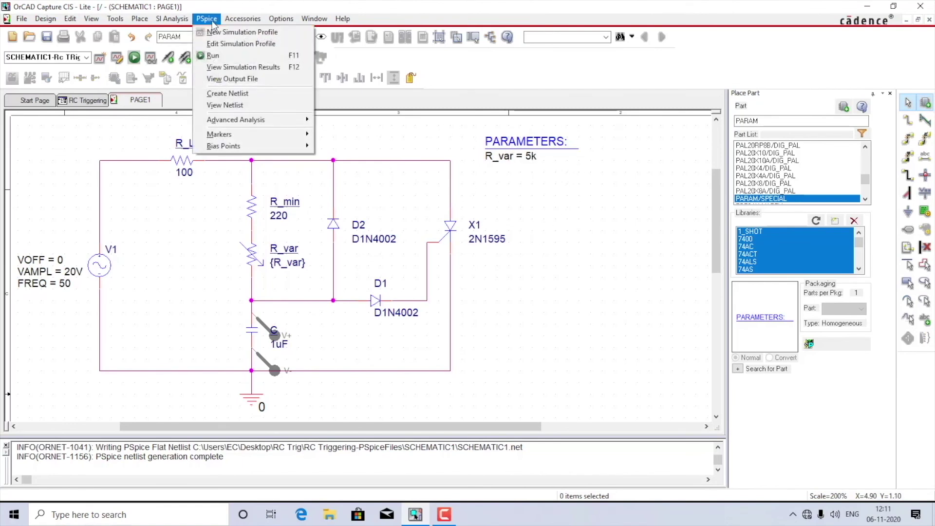
{"action": "left_click", "coordinate": [224, 44]}
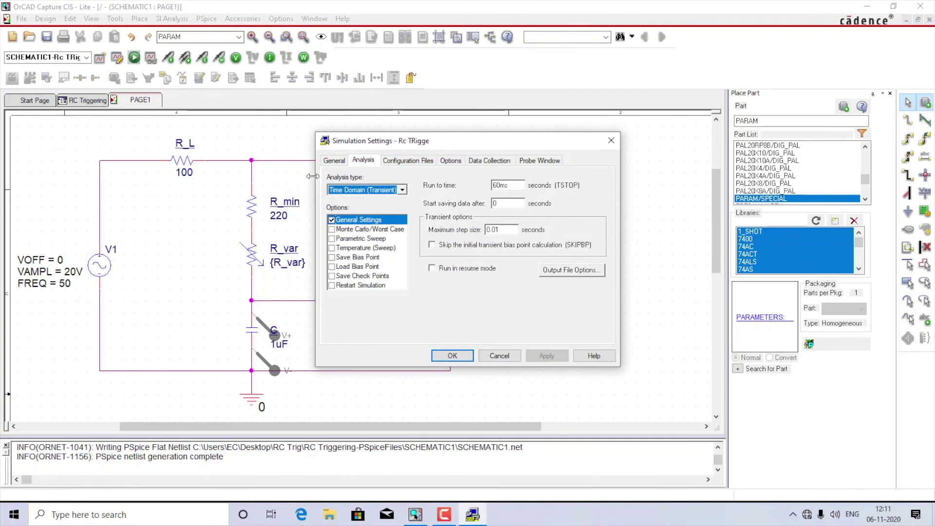
{"action": "left_click", "coordinate": [331, 239]}
{"action": "left_click_drag", "start_coordinate": [405, 143], "coordinate": [461, 201]}
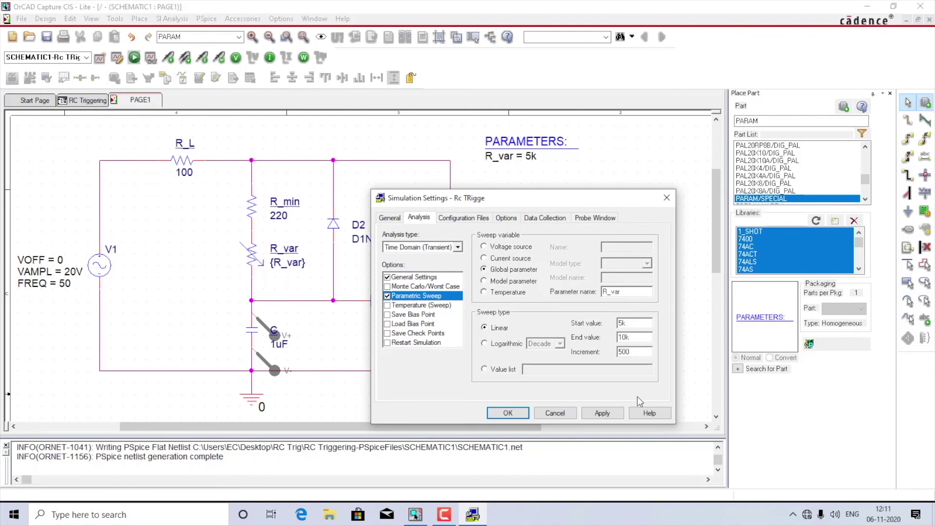
{"action": "left_click", "coordinate": [602, 412]}
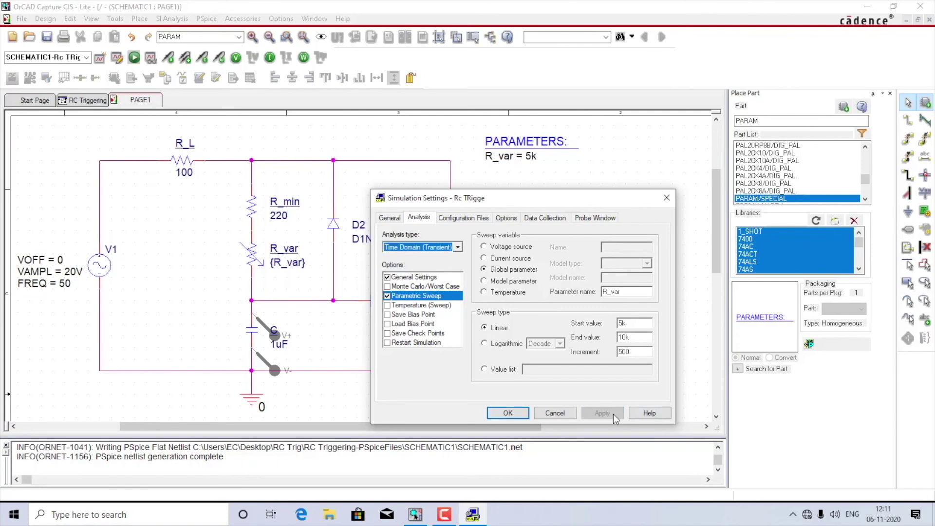
{"action": "left_click", "coordinate": [507, 413]}
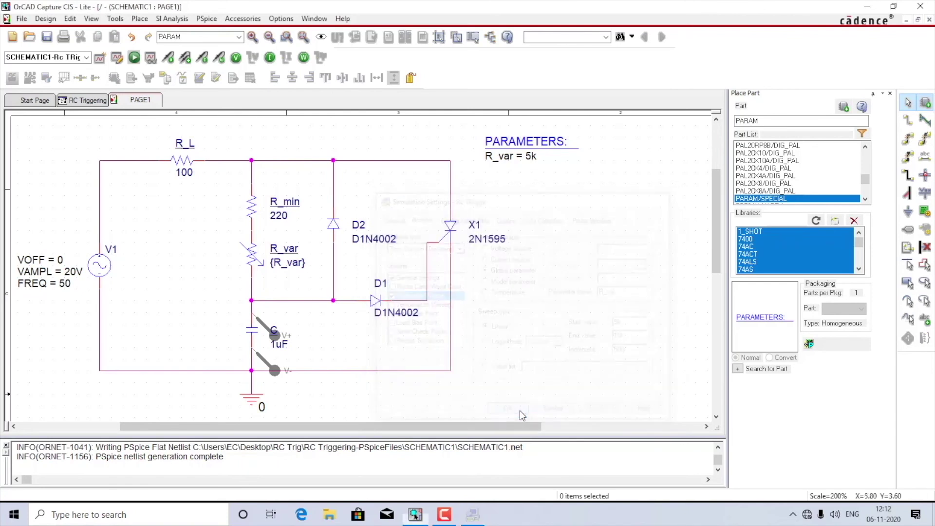
Run the PSpice simulation and load all the available R_var sweep sections into the waveform plot
{"action": "left_click", "coordinate": [135, 59]}
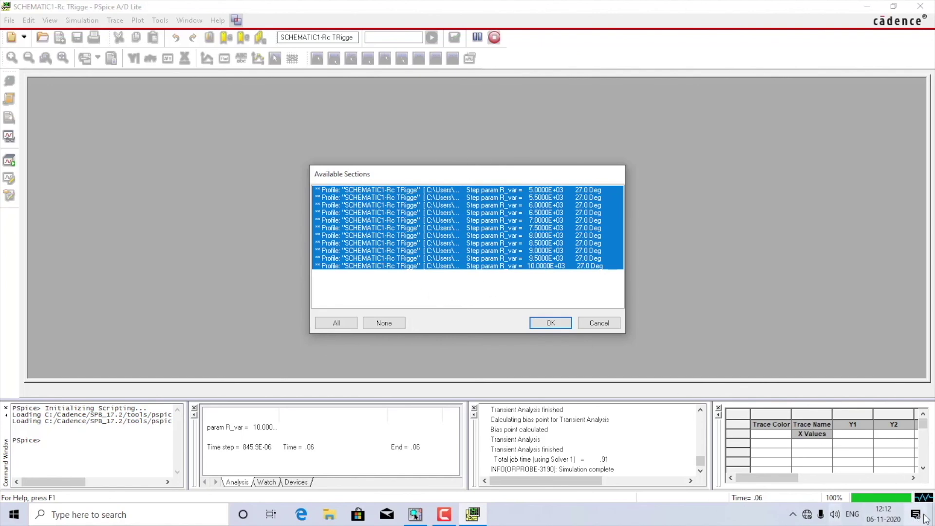
{"action": "left_click", "coordinate": [550, 322]}
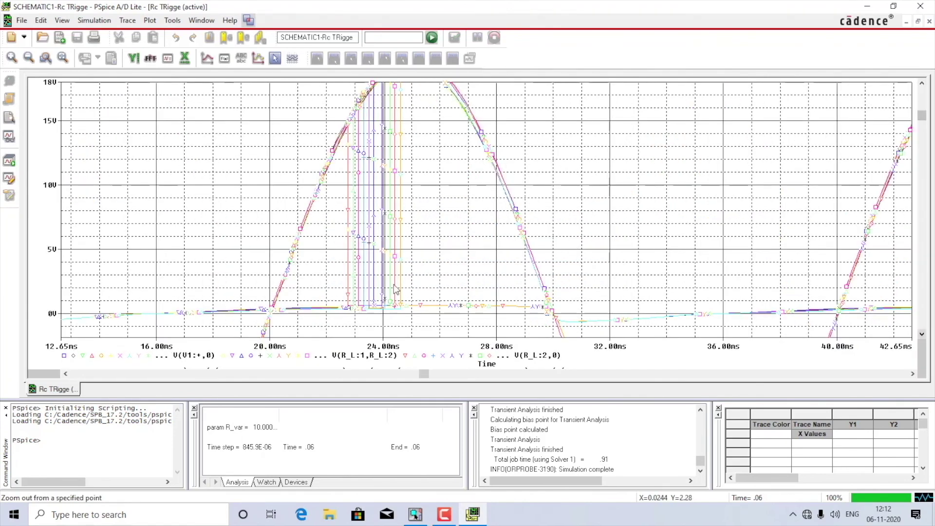